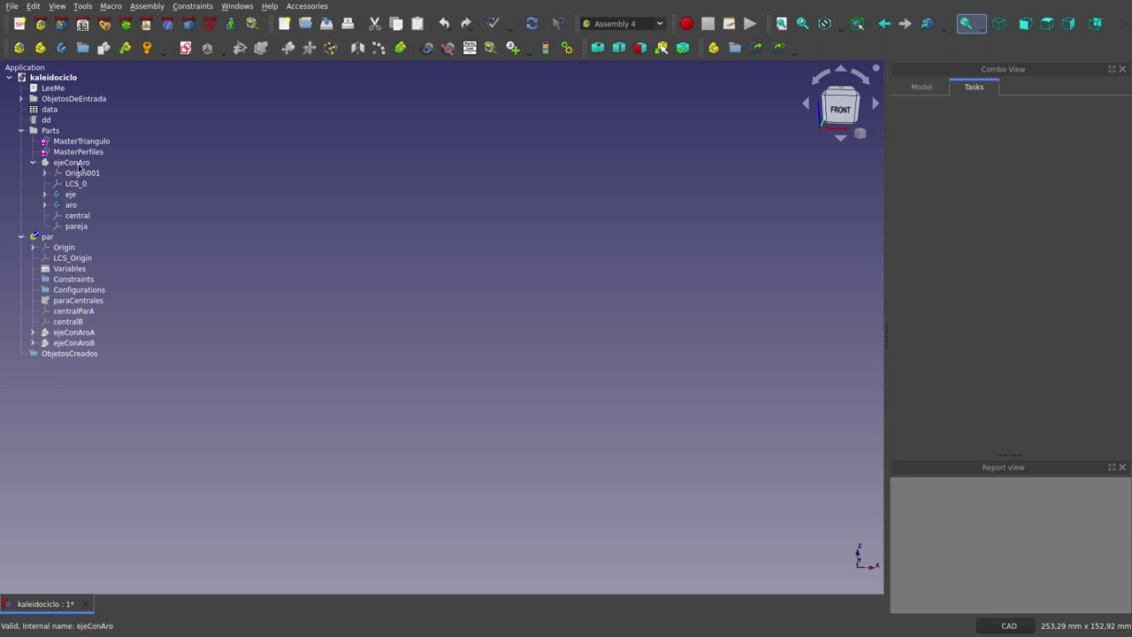
- Show the MasterPerfiles sketch in Front view, then inspect the paraCentrales binder
click(80, 152)
key(space)
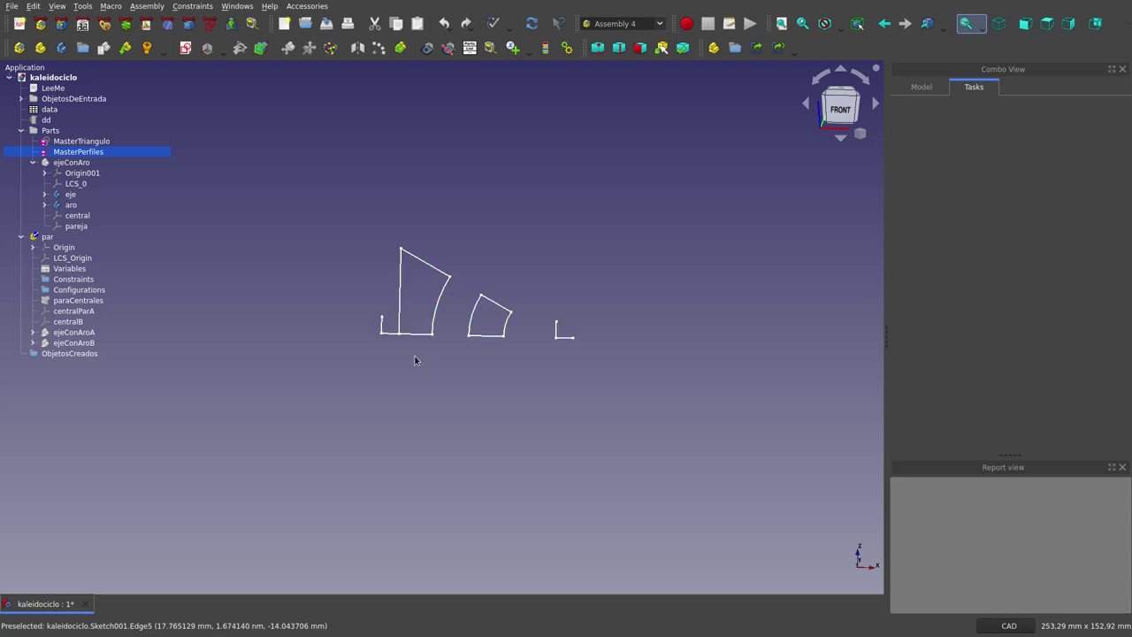
click(415, 358)
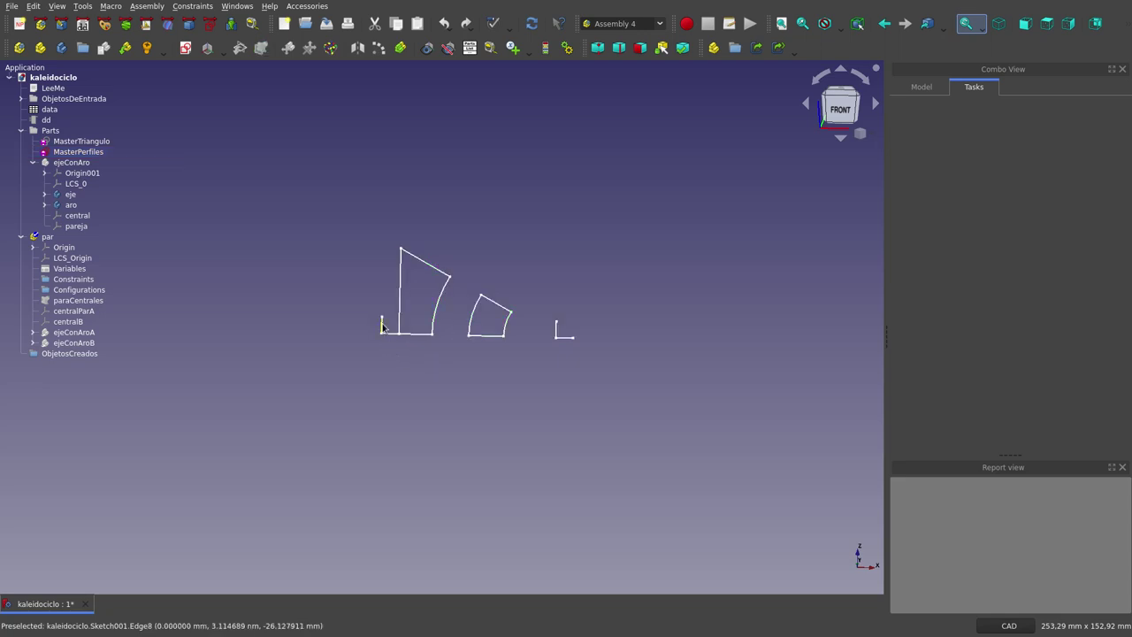
click(1028, 26)
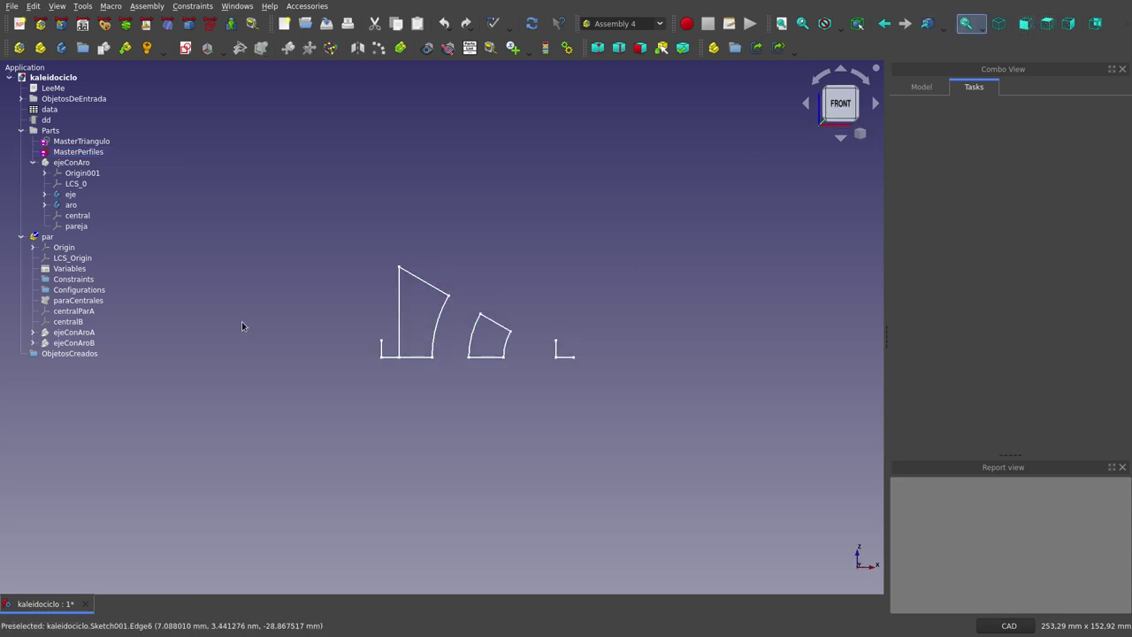
click(72, 302)
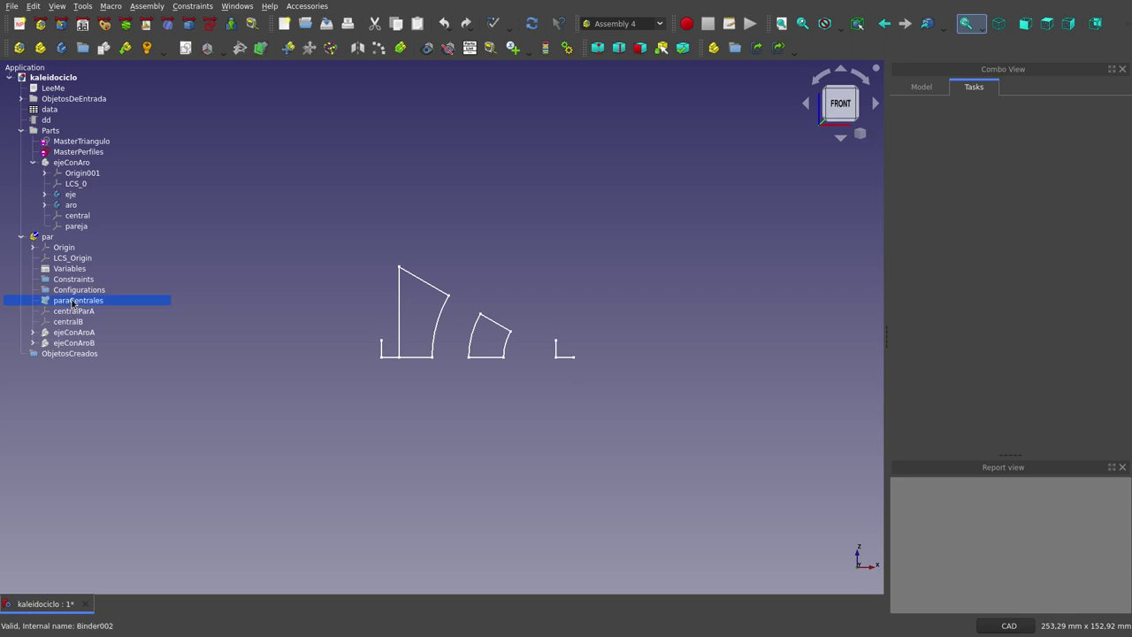
click(221, 375)
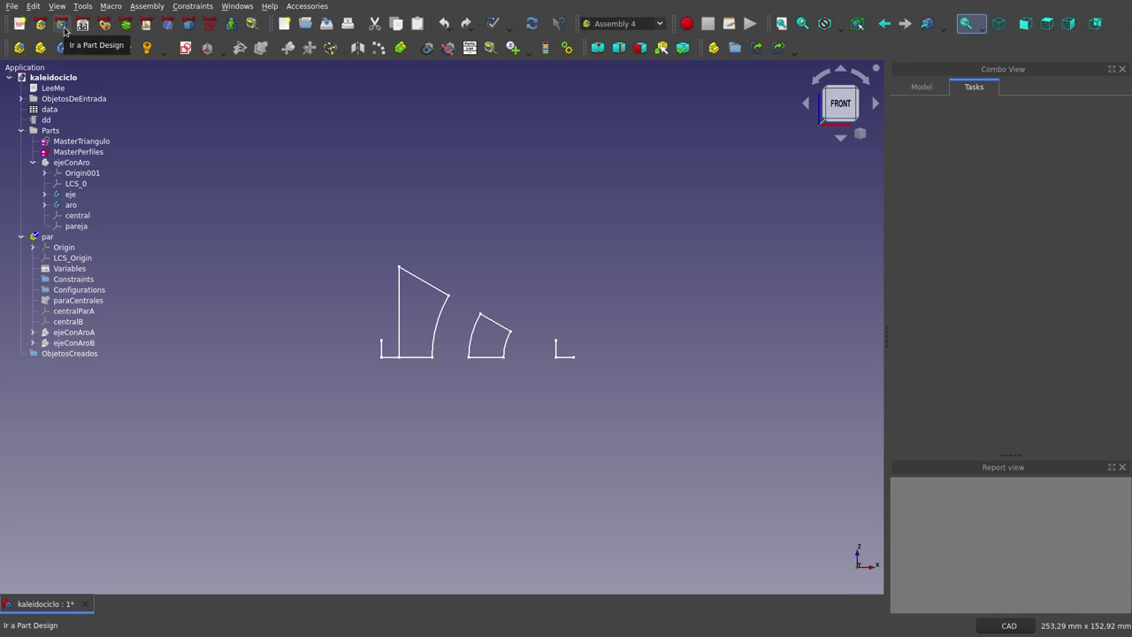
- In Part Design, select the left and right small L-shaped profiles of MasterPerfiles
click(64, 28)
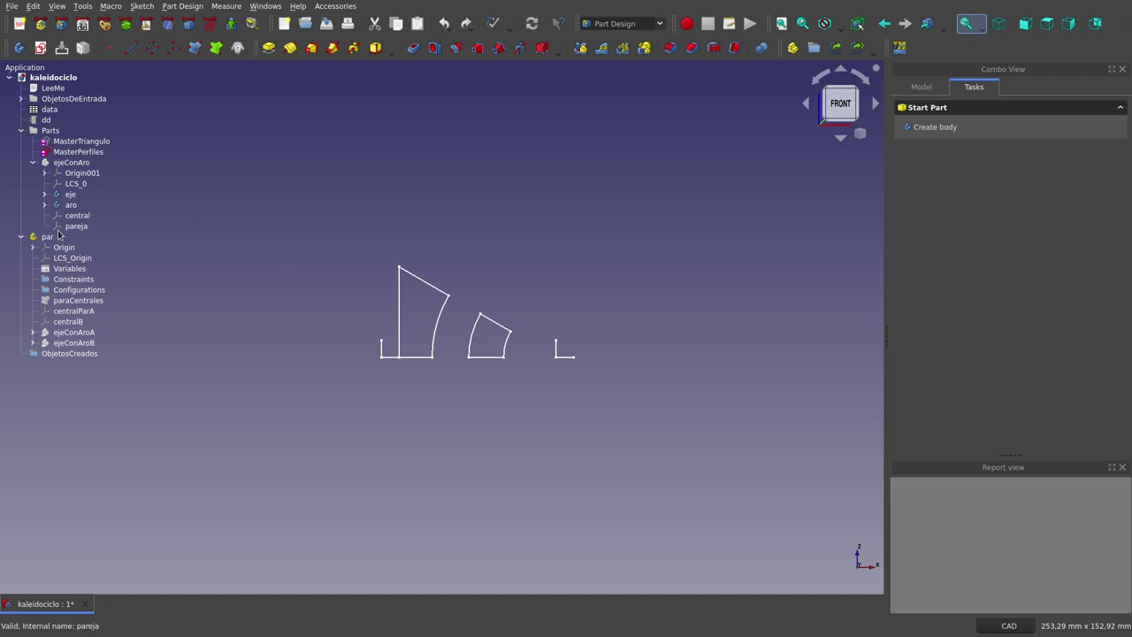
click(50, 237)
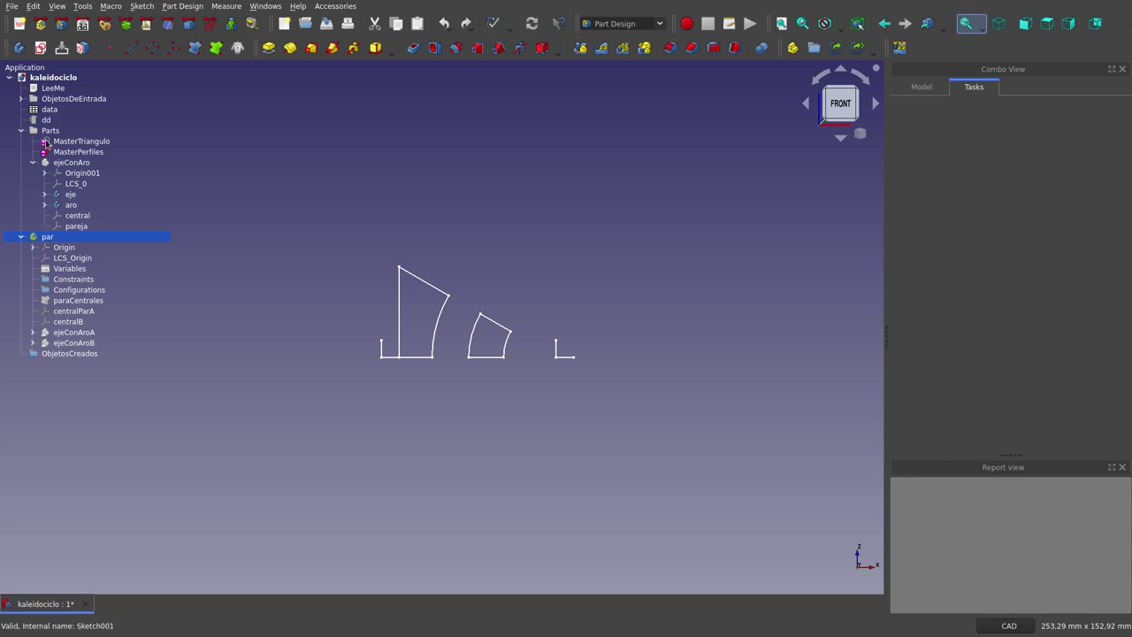
click(53, 78)
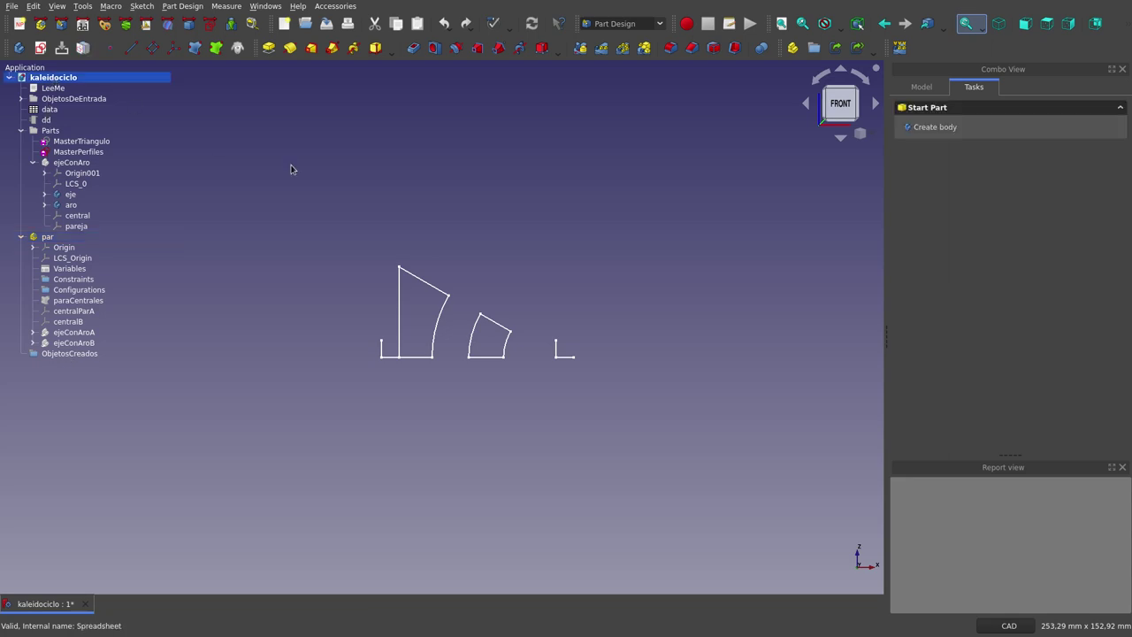
click(382, 354)
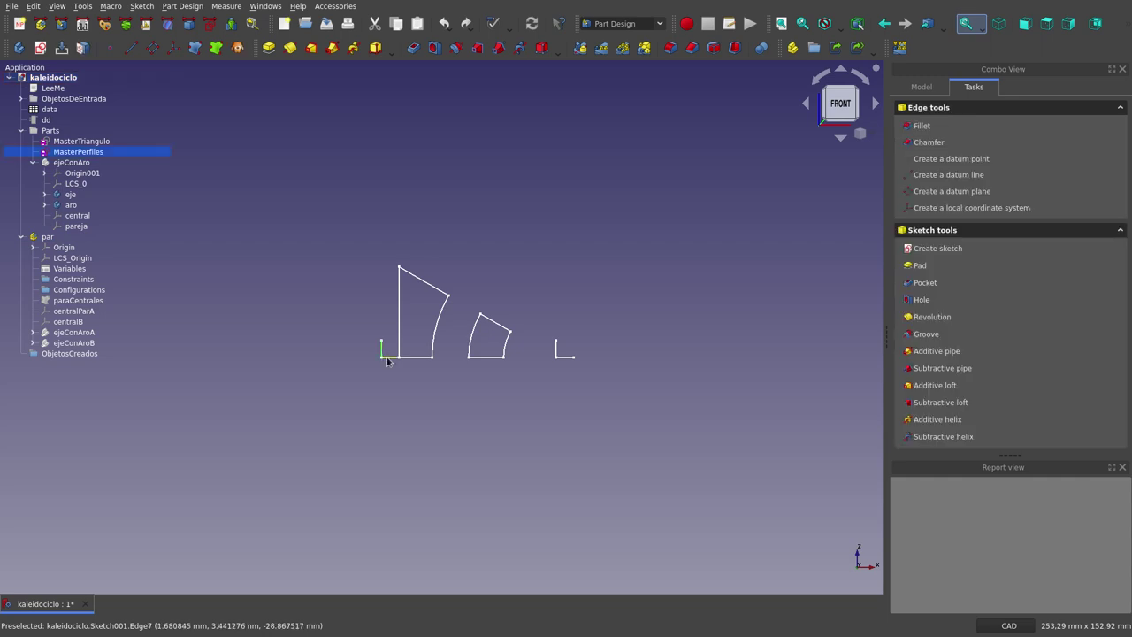
ctrl+click(556, 350)
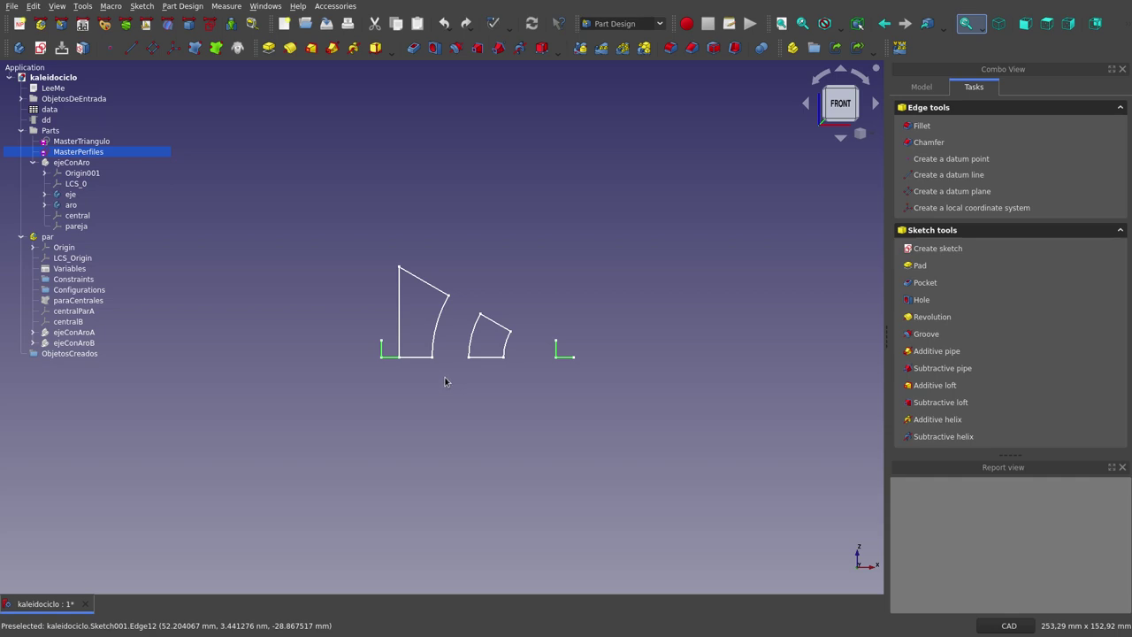
- Bind the L profiles into Binder003, move it into par, then delete it
click(216, 48)
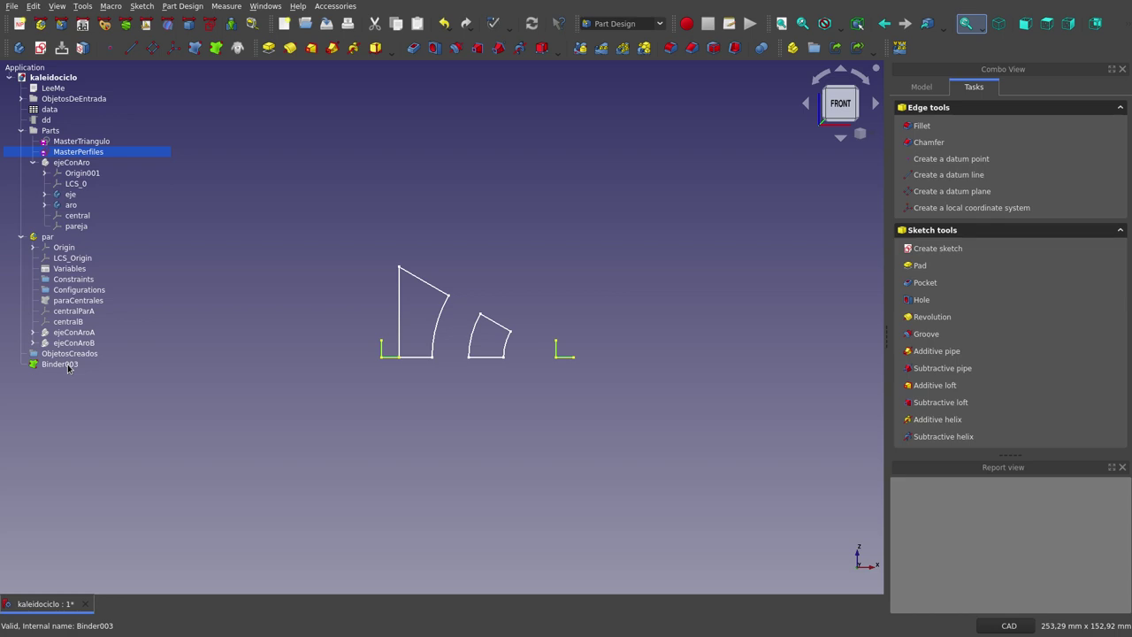
drag(68, 367, 69, 241)
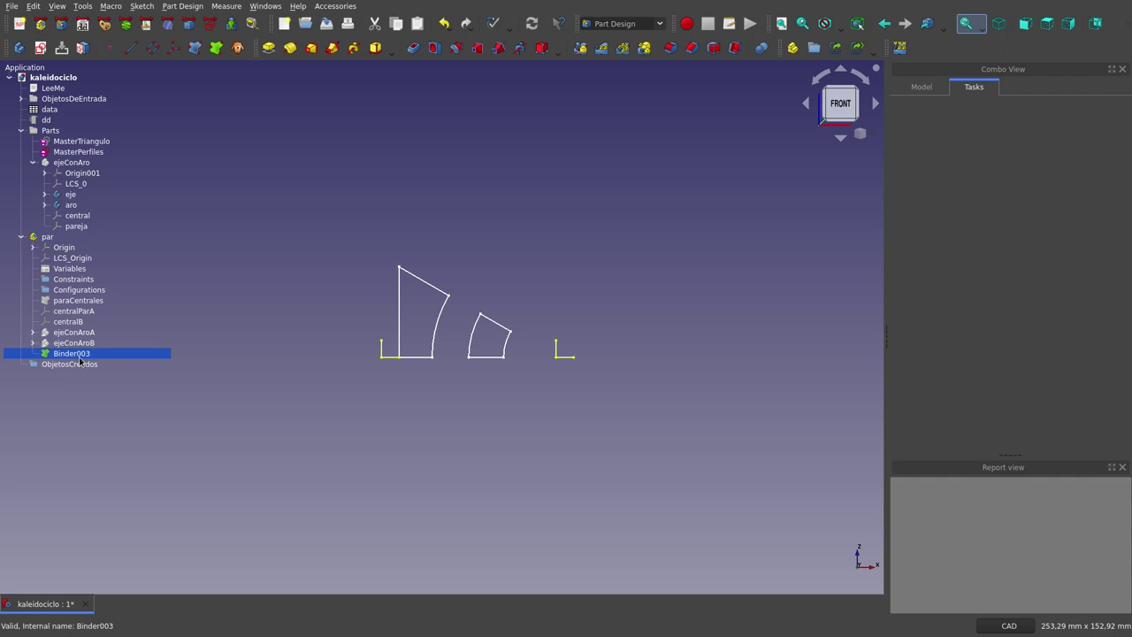
right_click(80, 360)
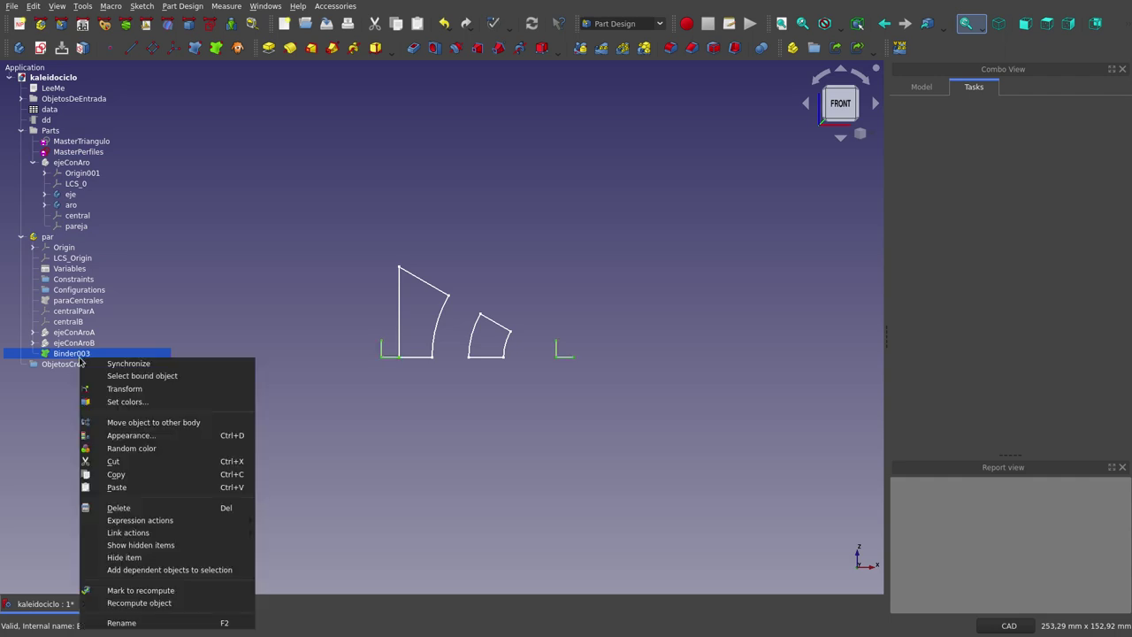
click(151, 508)
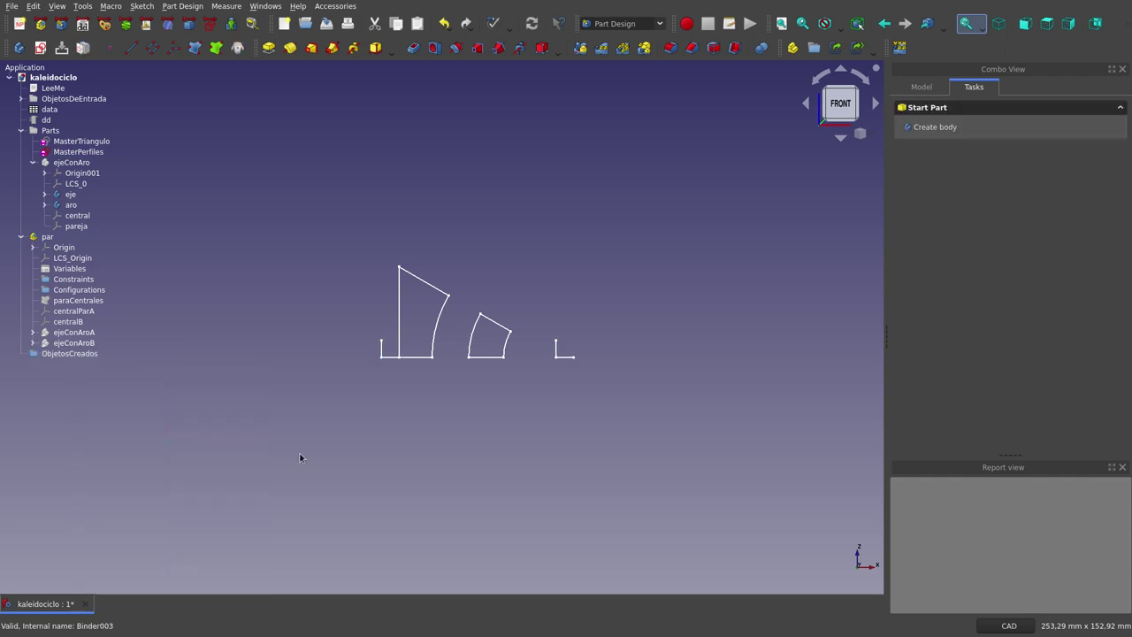
click(87, 299)
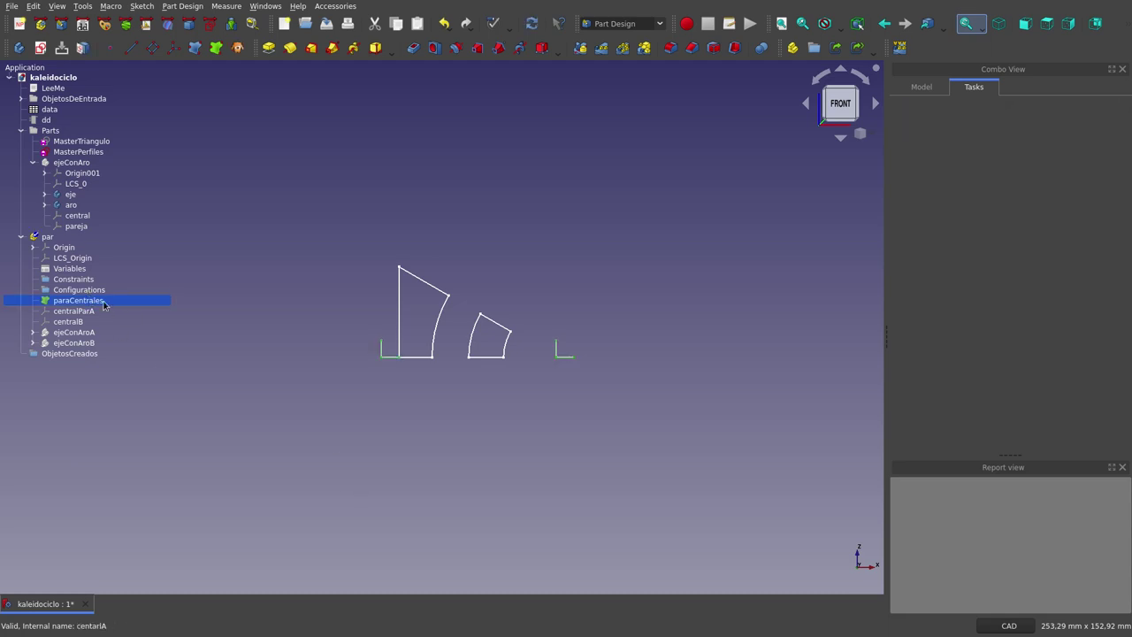
- Hide the MasterPerfiles sketch and zoom the 3D view
click(80, 152)
key(space)
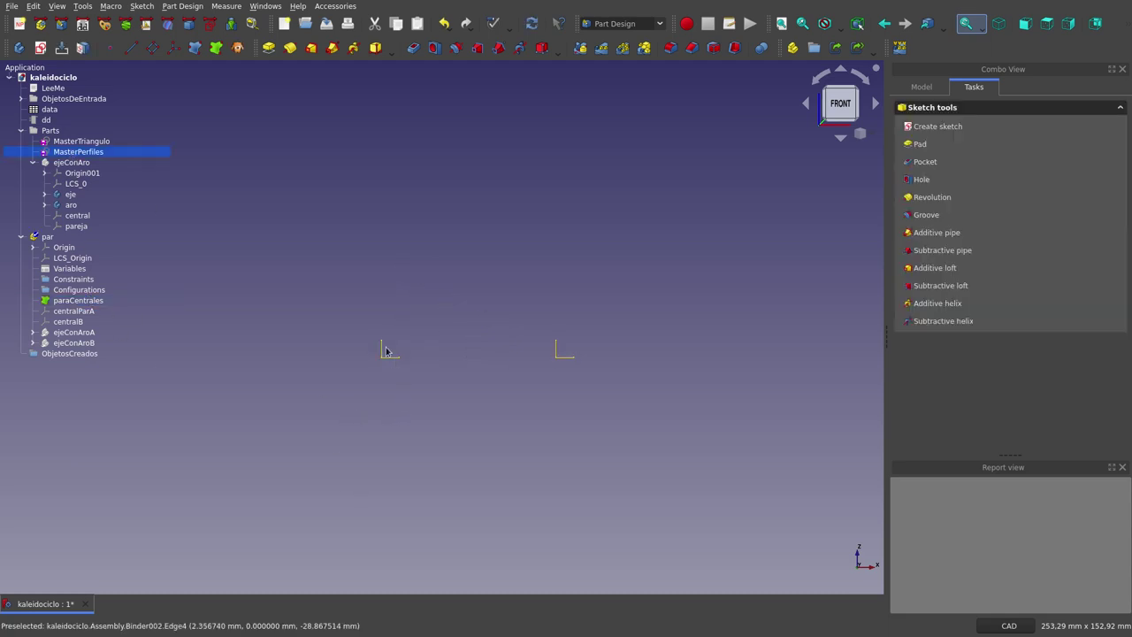
scroll(404, 351, up, 4)
scroll(405, 351, up, 3)
scroll(404, 353, down, 3)
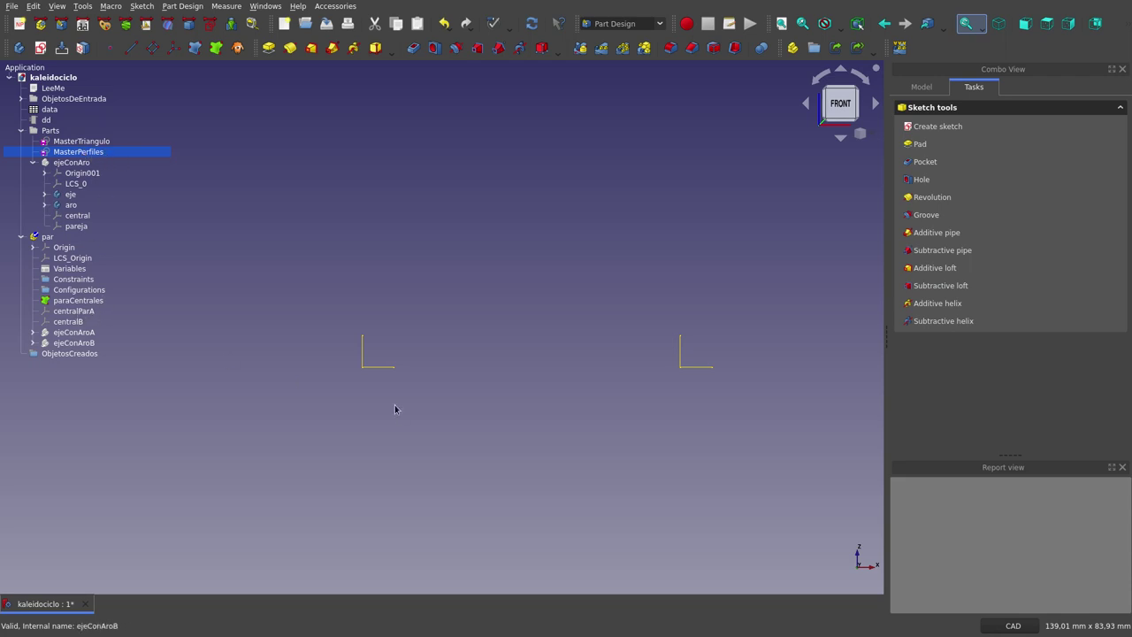
scroll(361, 371, up, 4)
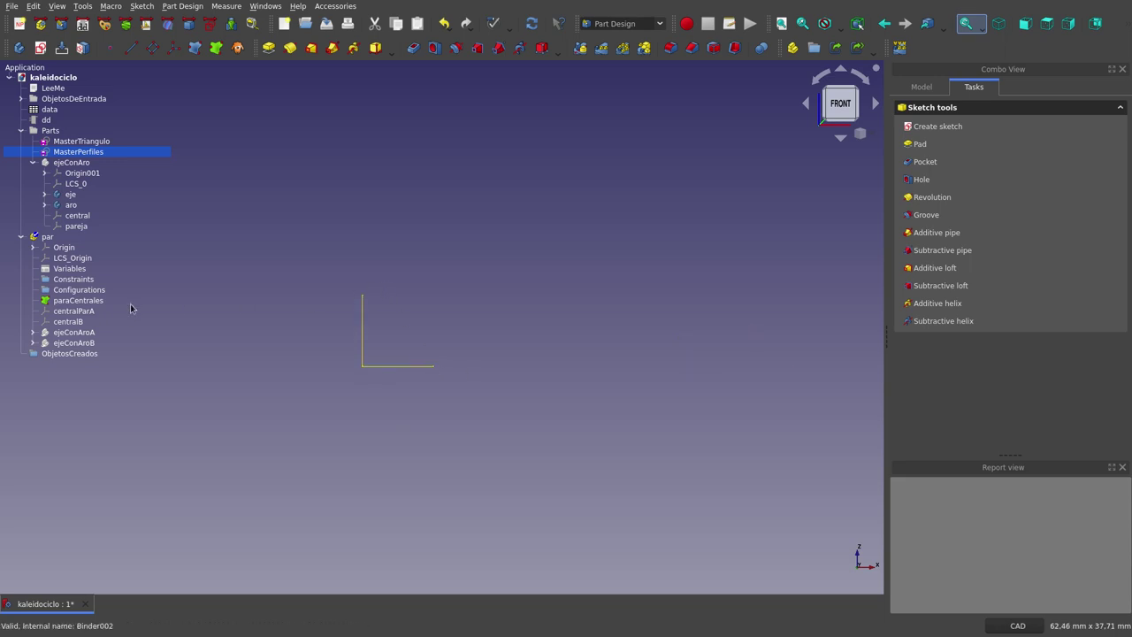
- Inspect the centralParA and centralB coordinate systems and orbit to an oblique angle
click(87, 313)
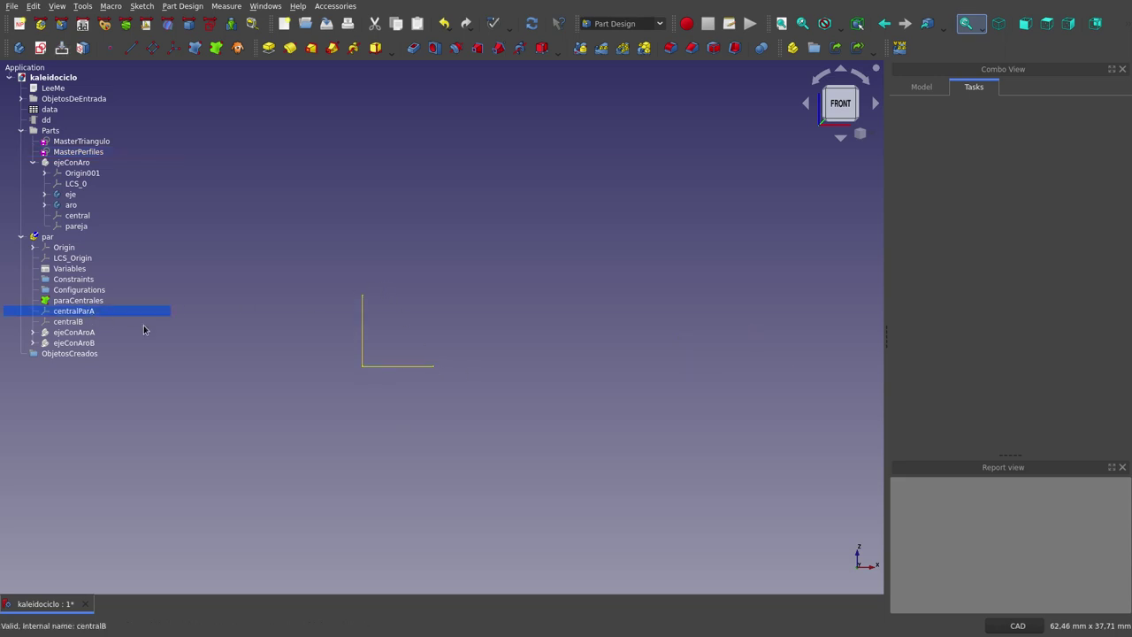
click(309, 454)
scroll(311, 454, down, 2)
scroll(369, 398, down, 1)
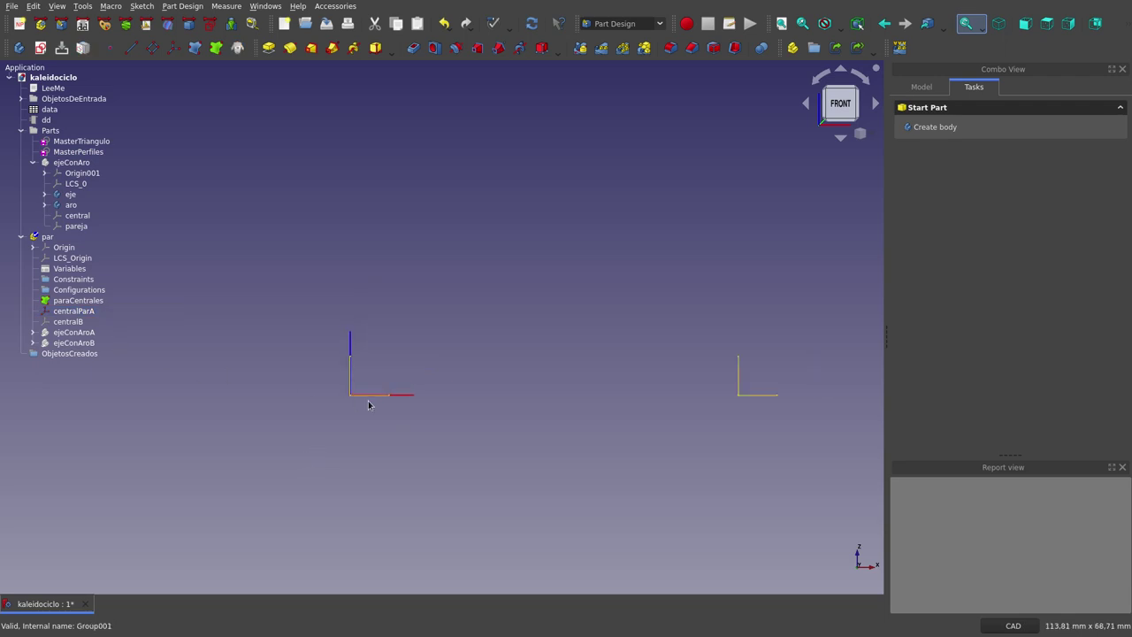
scroll(369, 402, down, 1)
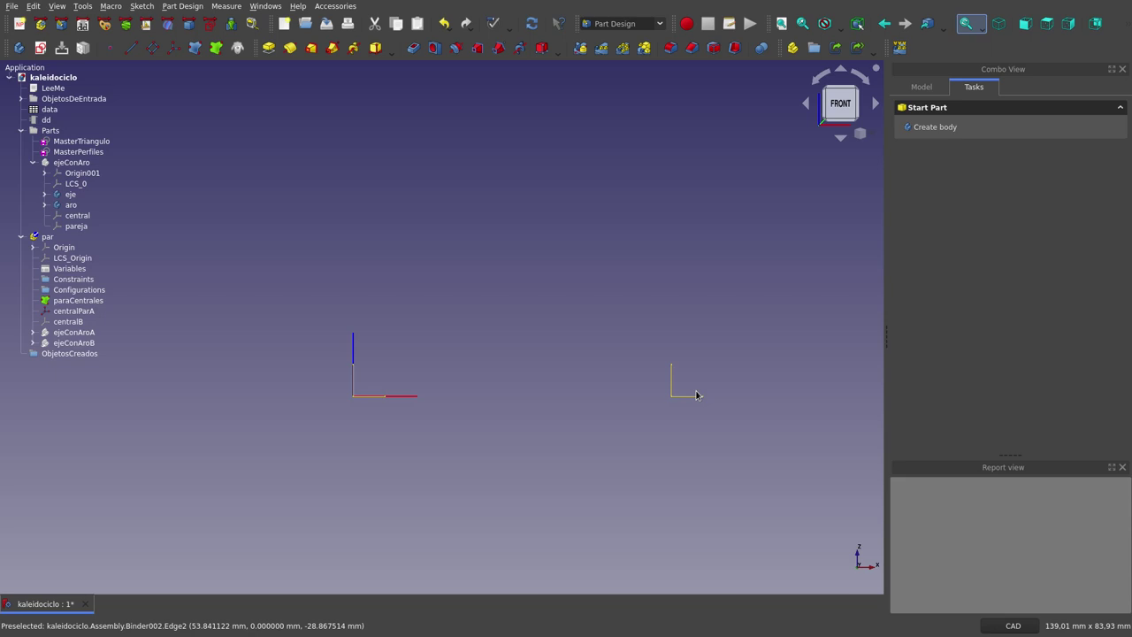
click(76, 321)
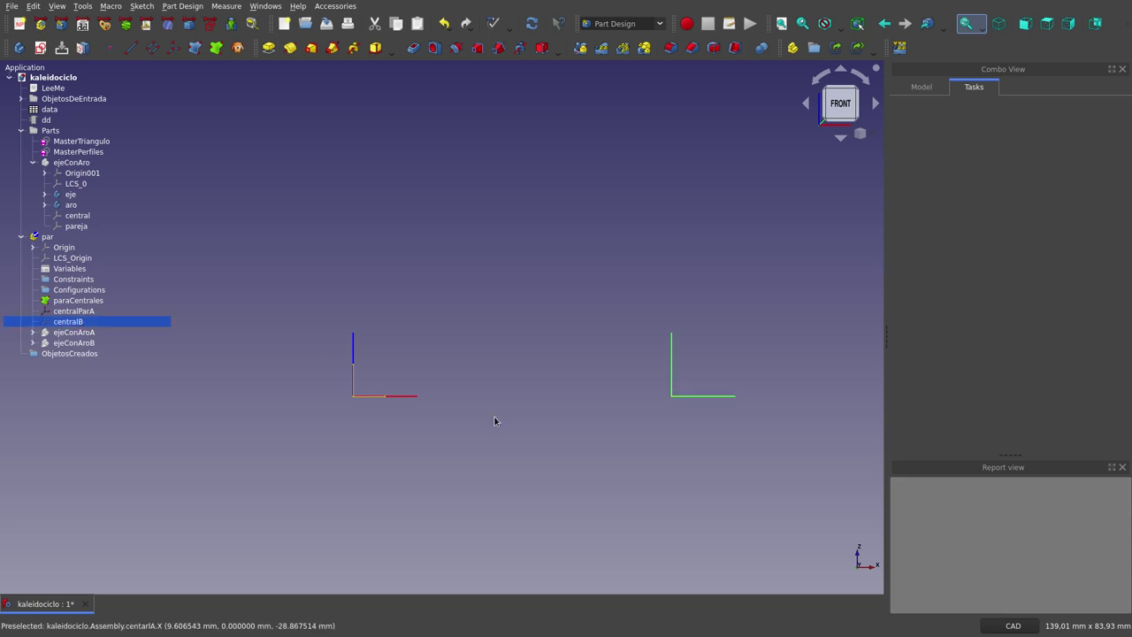
click(518, 424)
mouse_move(540, 407)
middle_down()
mouse_move(507, 453)
mouse_move(558, 422)
middle_up()
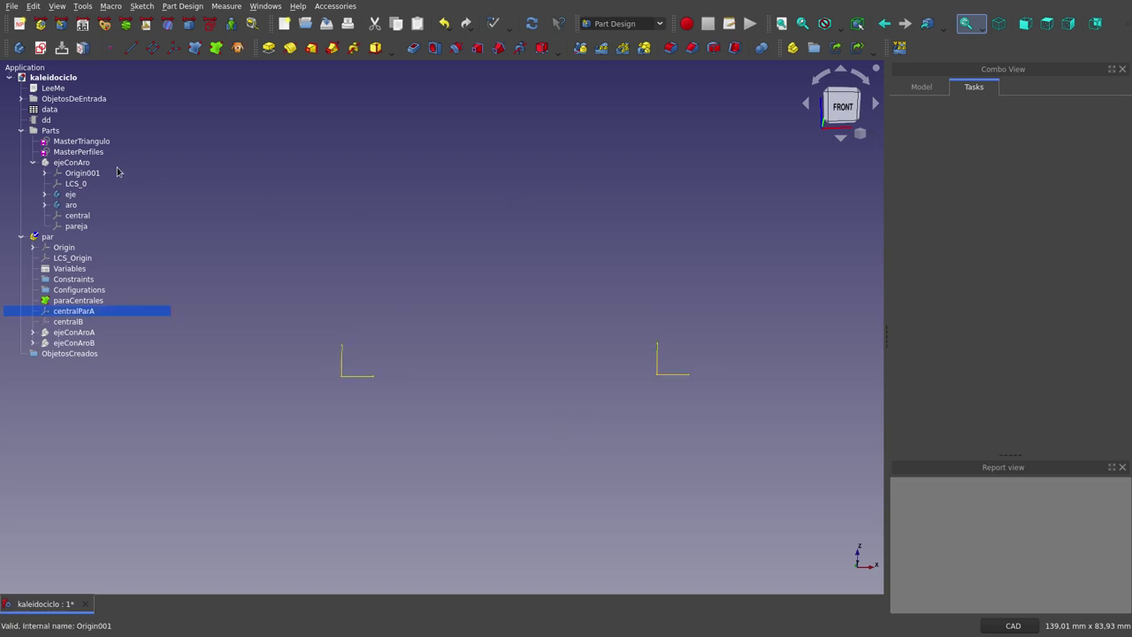
- Show the ejeConAro part, zoom out, and select paraCentrales
click(86, 163)
key(space)
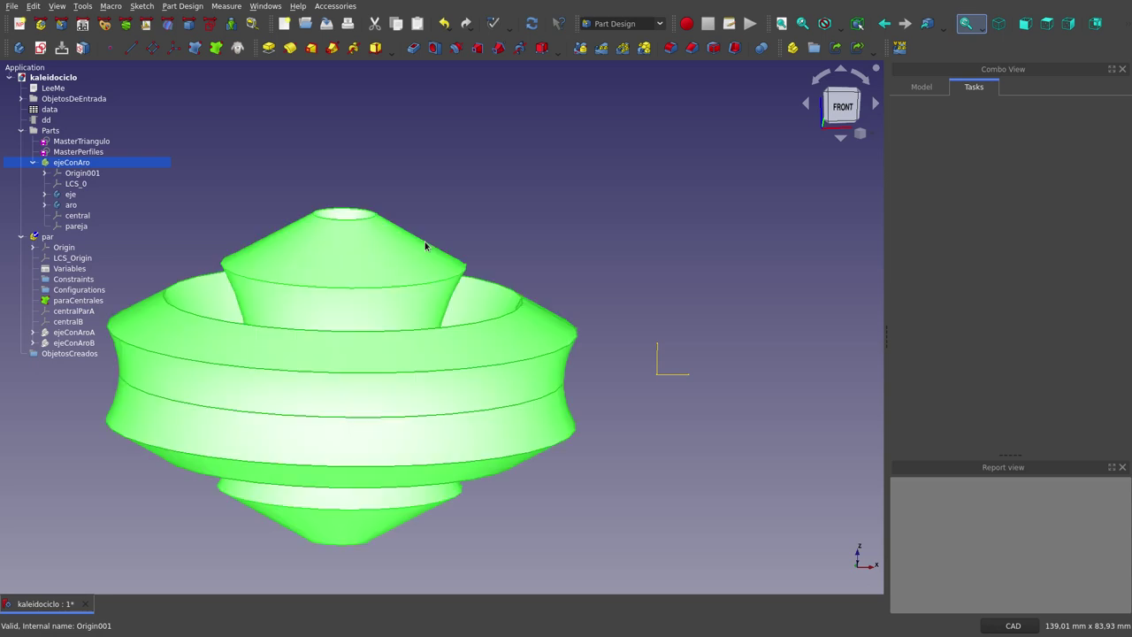
click(539, 192)
scroll(582, 221, down, 1)
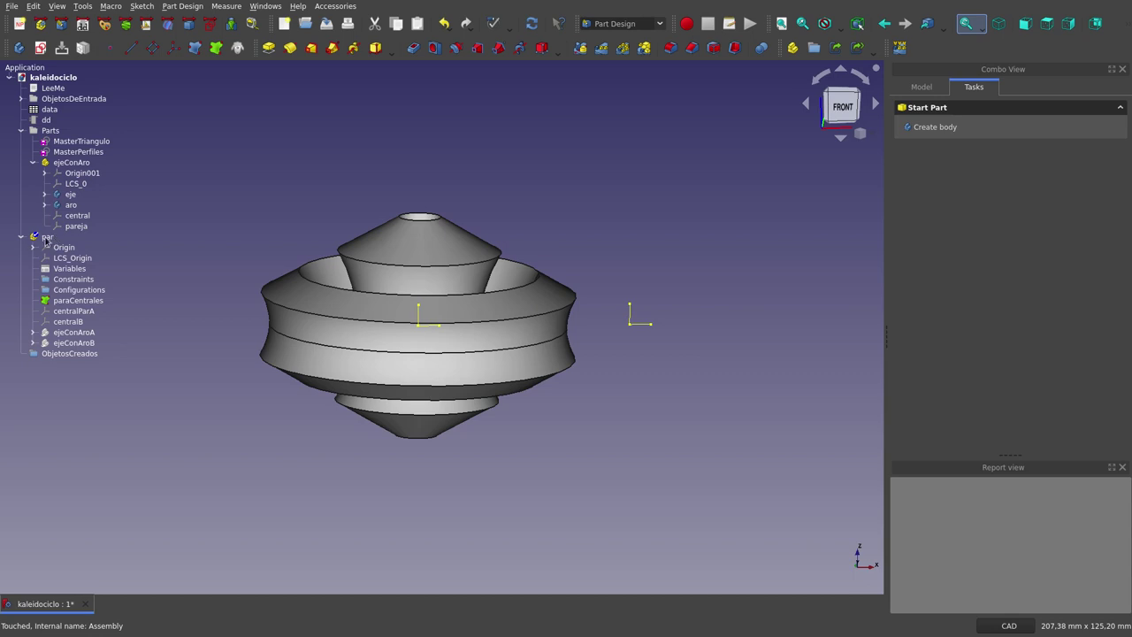
click(63, 300)
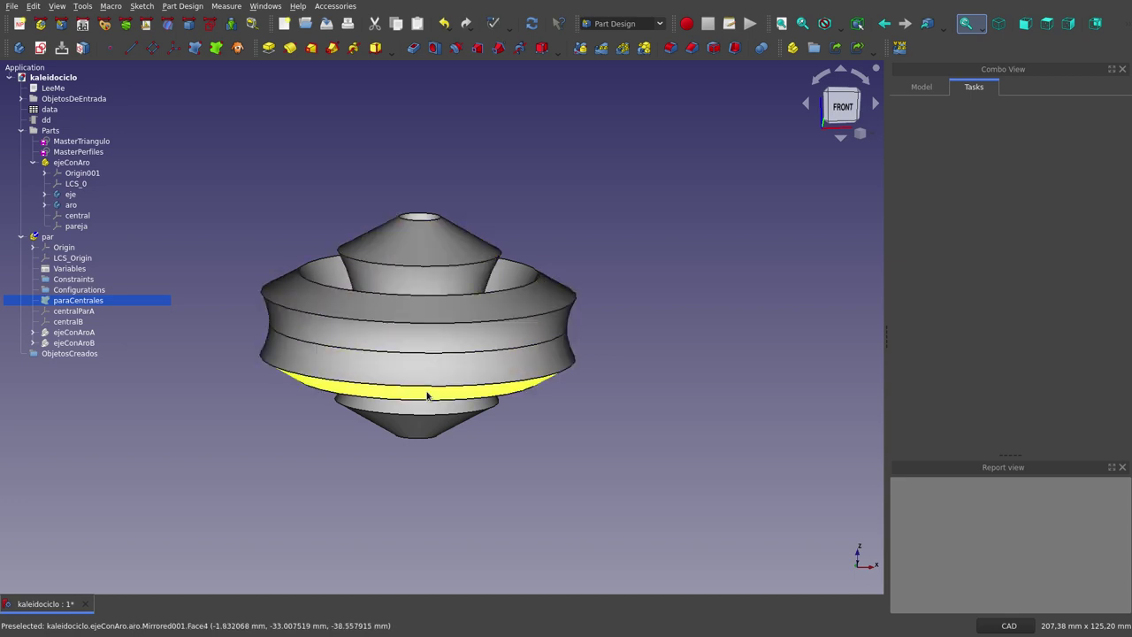
- Show the linked part ejeConAroB with its ring in the view
click(74, 334)
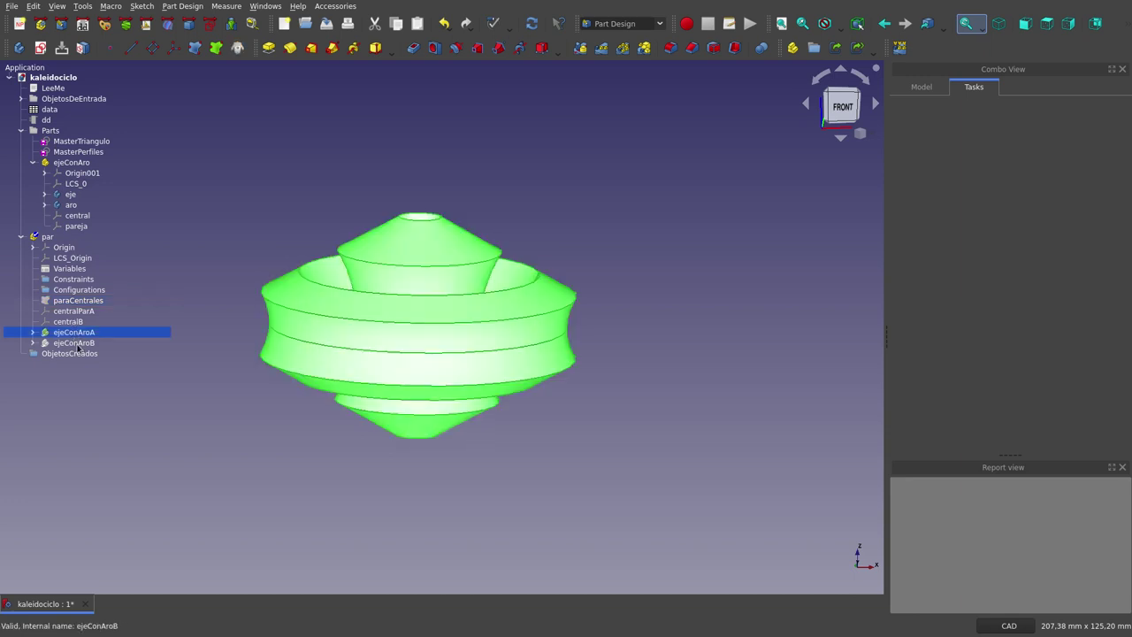
click(77, 344)
key(space)
click(210, 442)
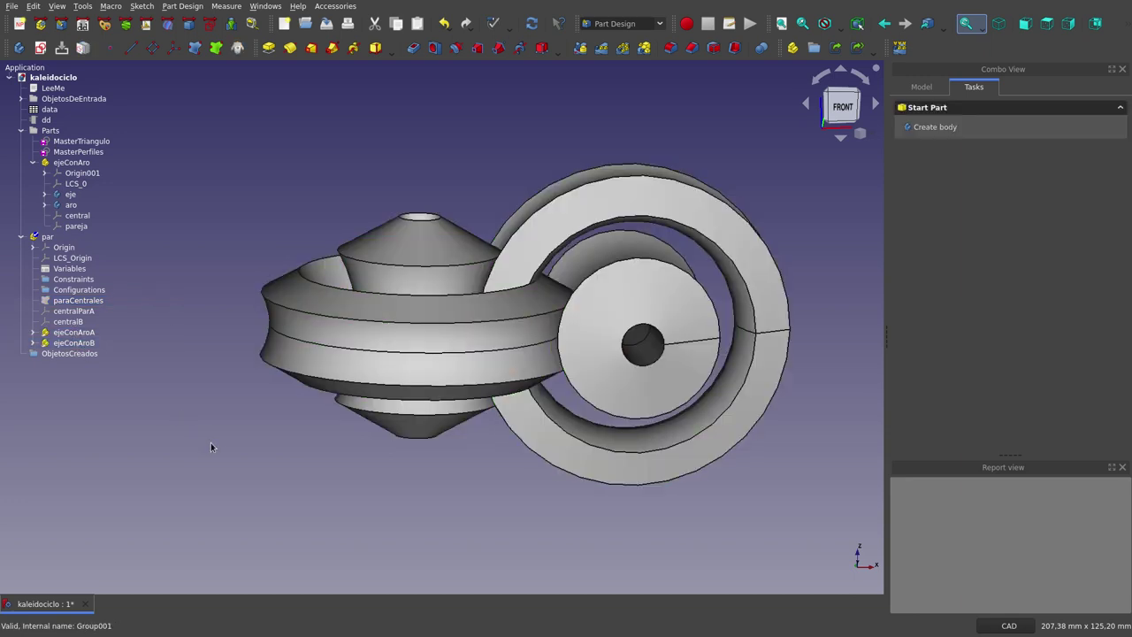
- Select ejeConAroA and ejeConAroB together and hide both
click(75, 336)
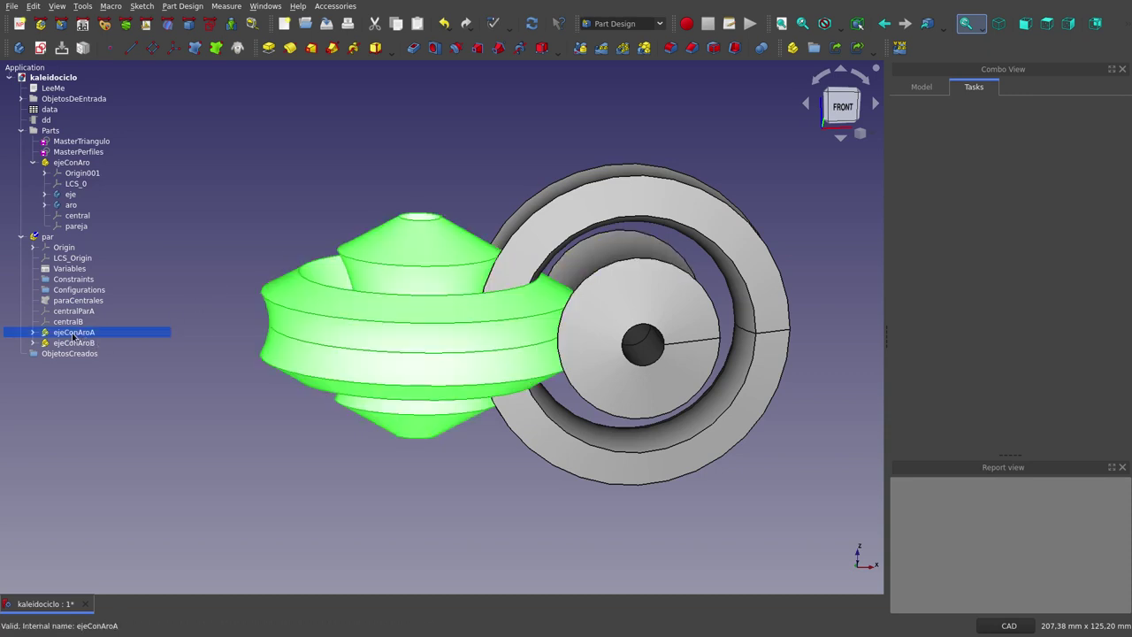
click(78, 344)
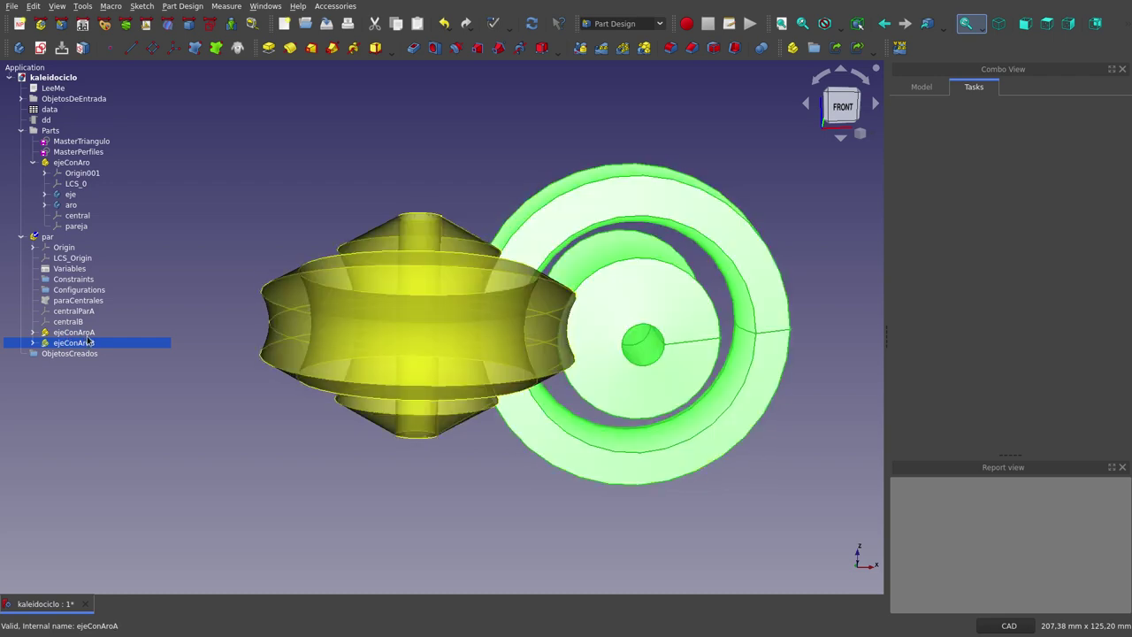
click(86, 332)
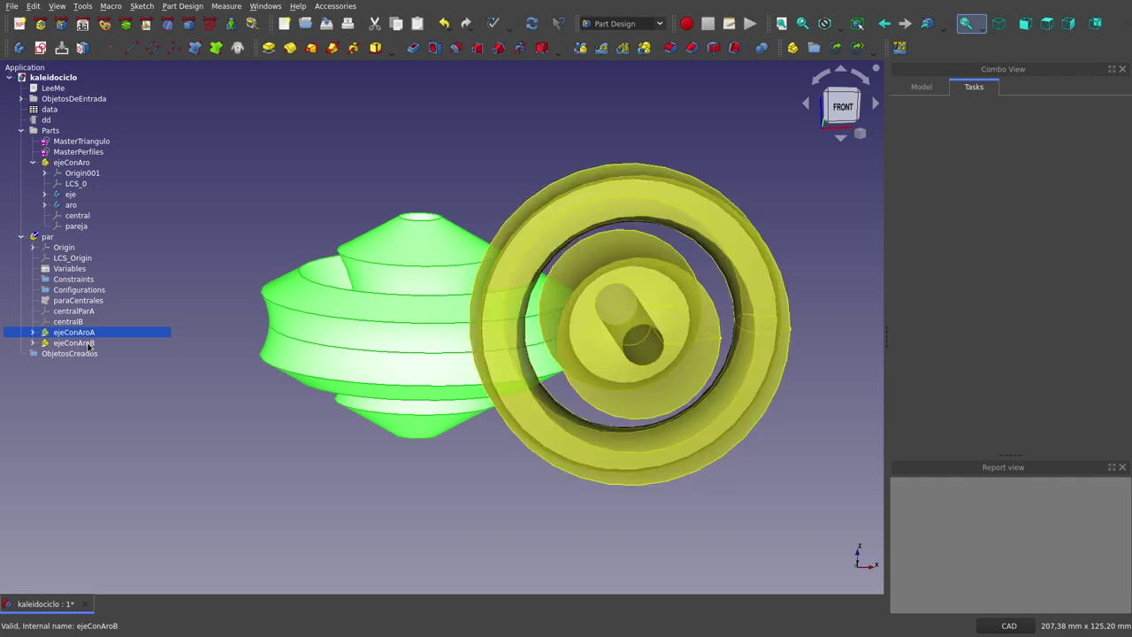
ctrl+click(88, 343)
key(space)
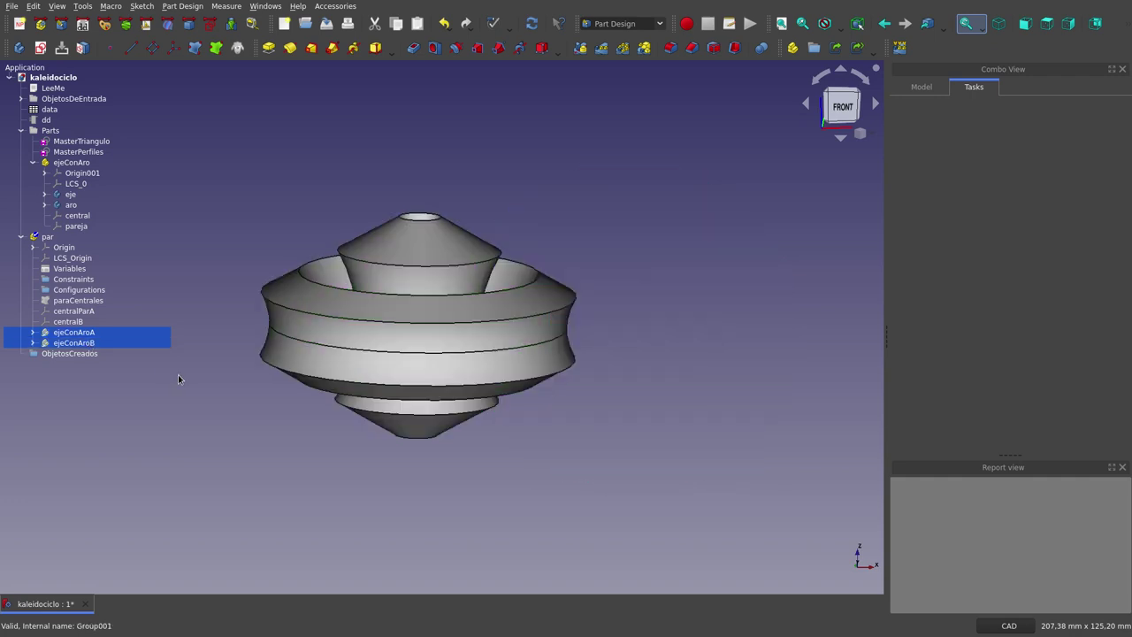
click(239, 412)
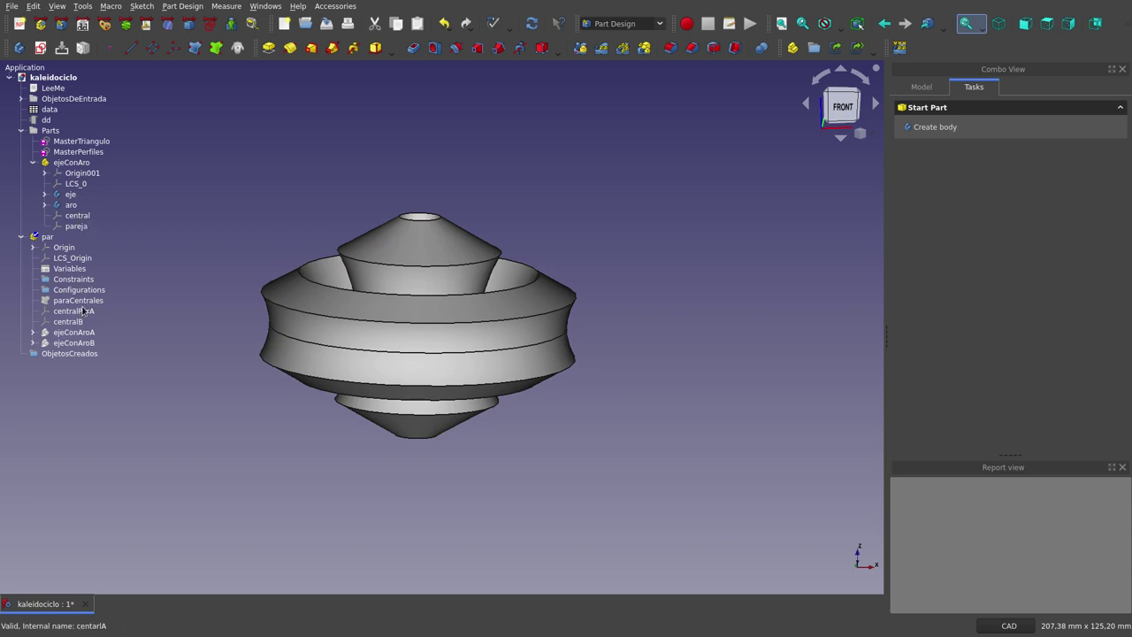
- In Assembly 4, insert a link to kaleidociclo#ejeConAro named ejeConAroAA
click(42, 26)
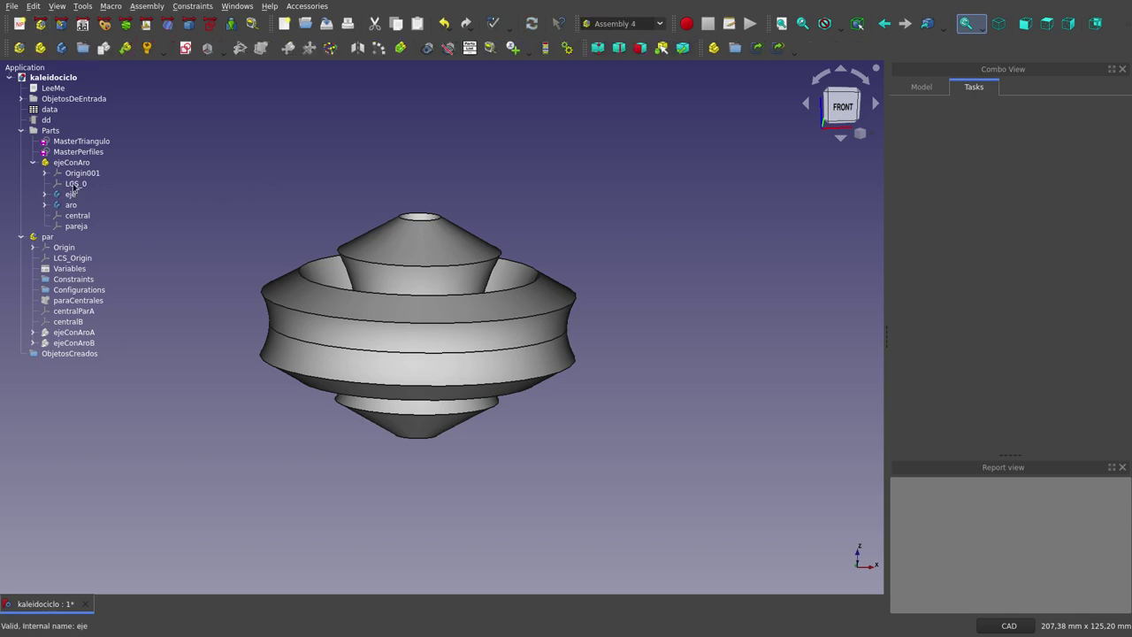
click(57, 131)
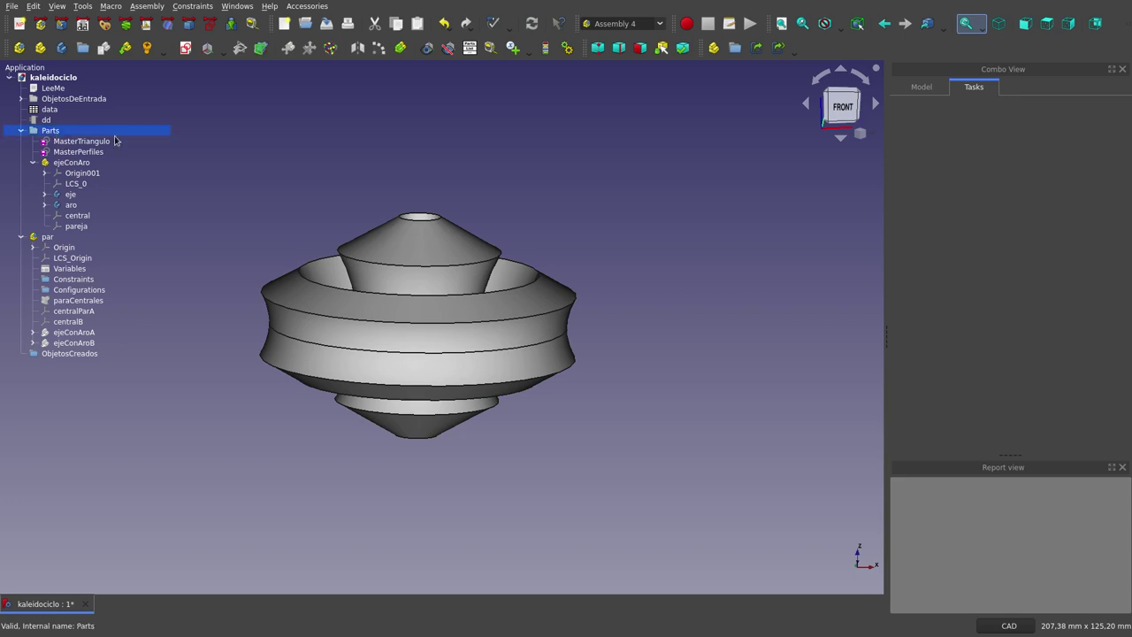
key(space)
key(space)
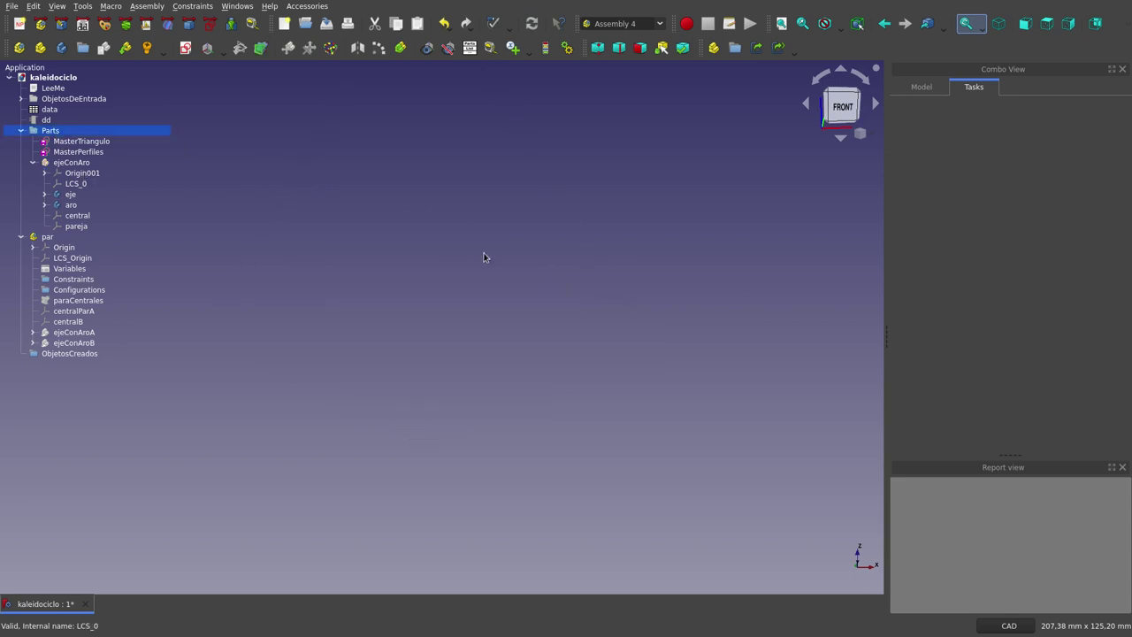
click(125, 49)
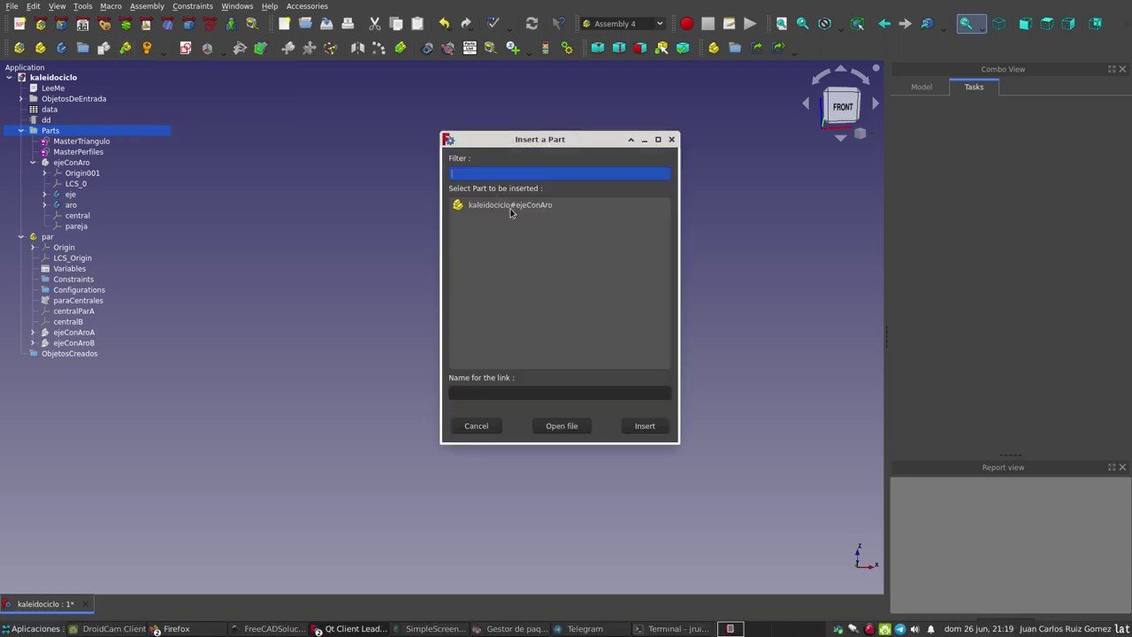
click(510, 212)
double_click(540, 392)
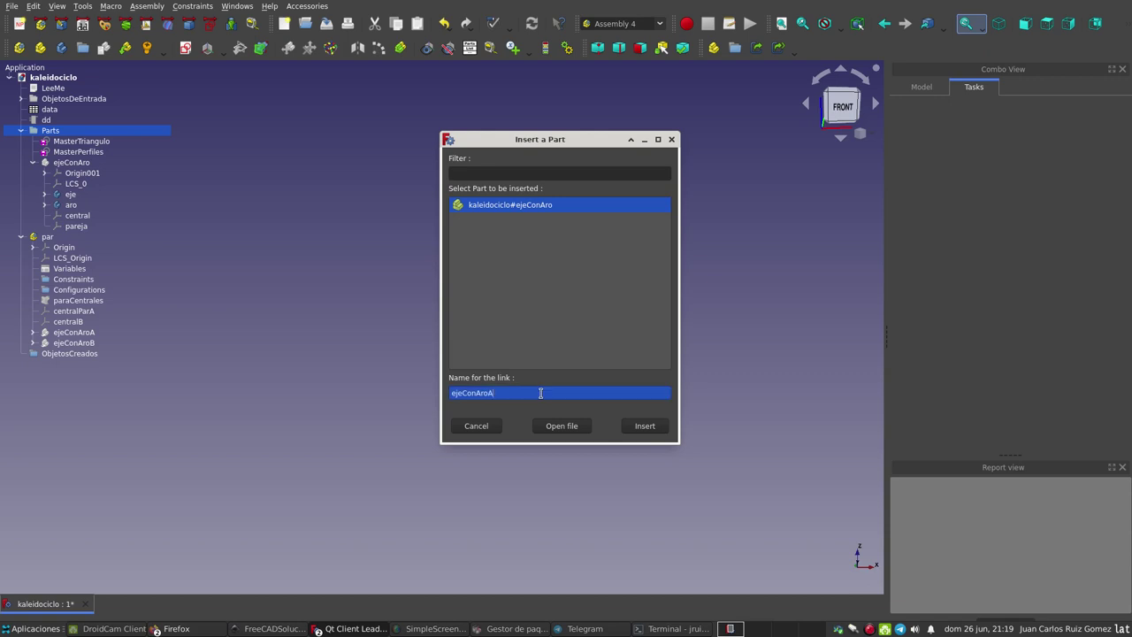
click(648, 426)
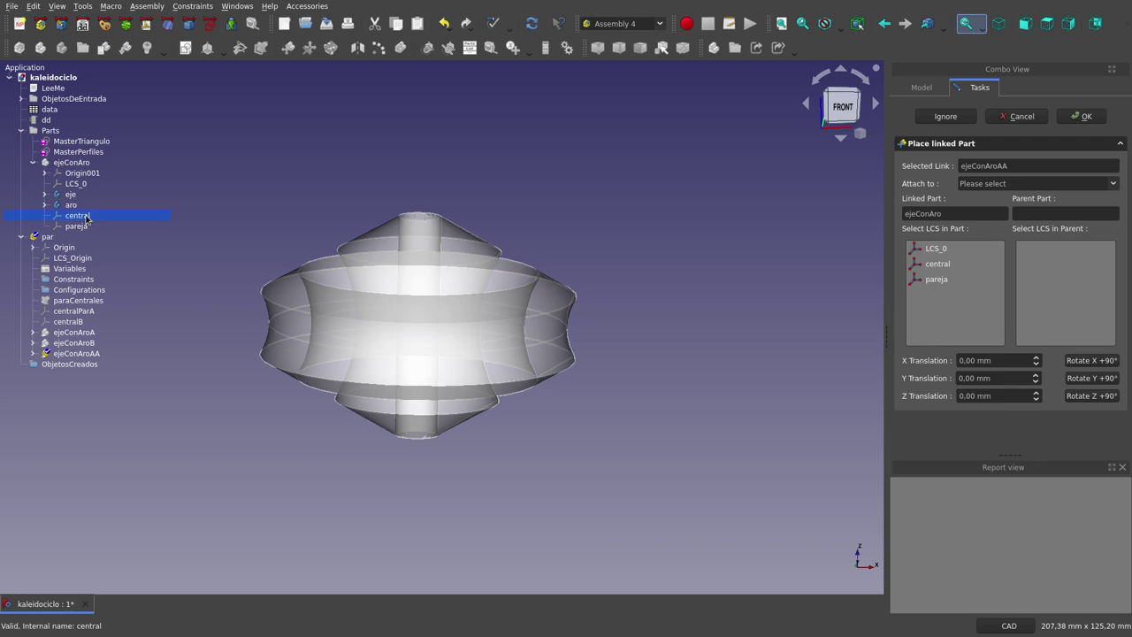
- Attach ejeConAroAA's central coordinate system to the parent assembly's centralParA and confirm
click(80, 316)
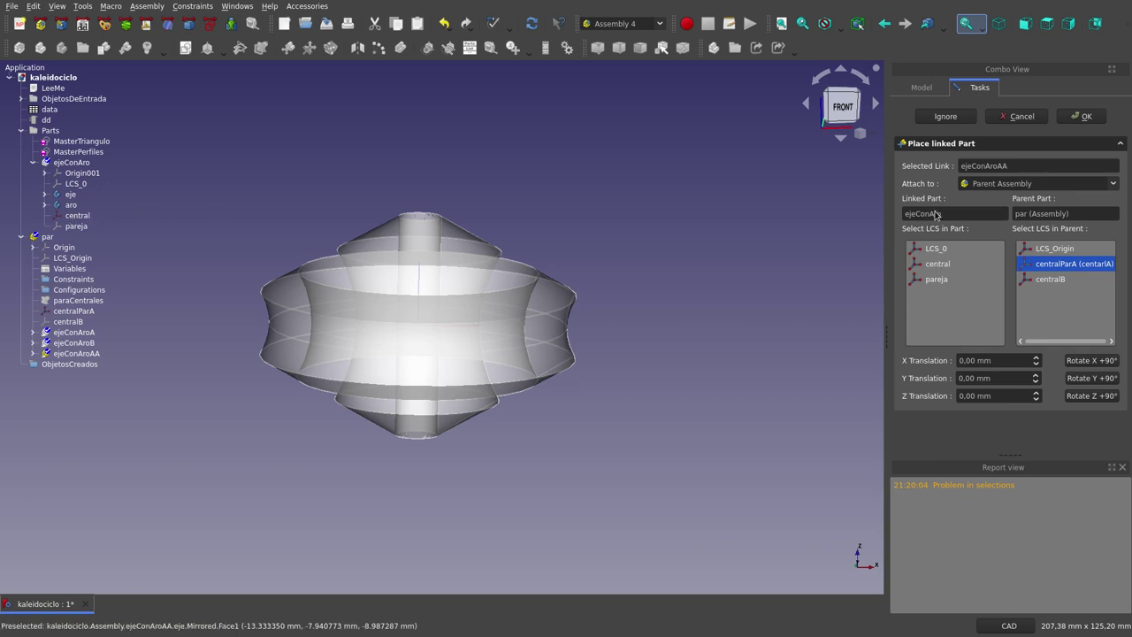
click(940, 267)
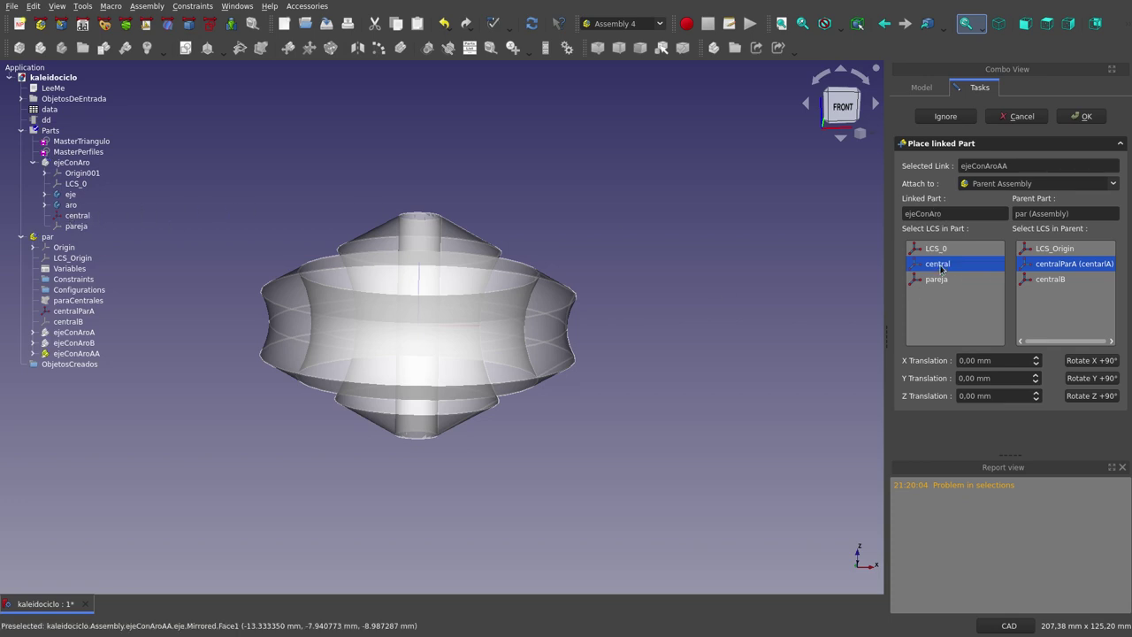
click(1032, 186)
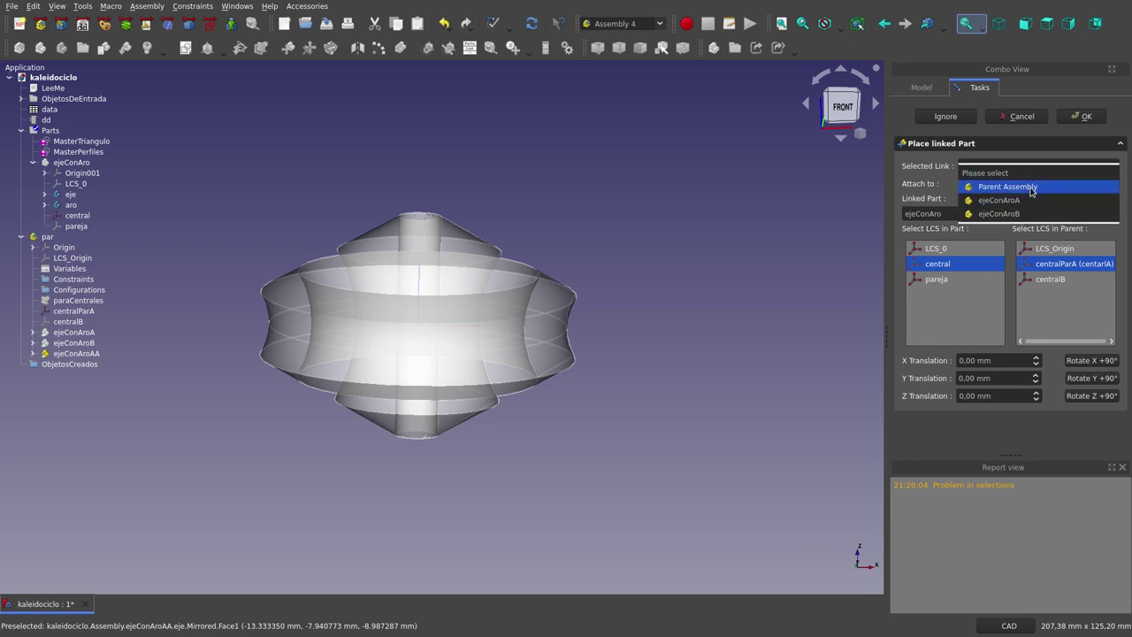
click(1030, 188)
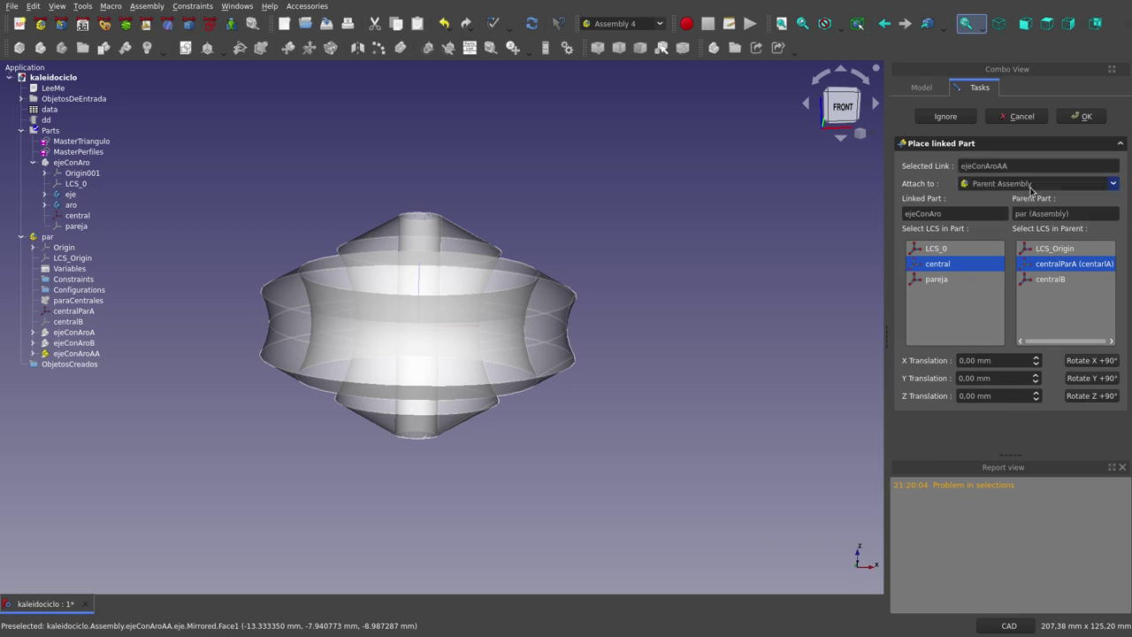
click(1061, 265)
click(1079, 116)
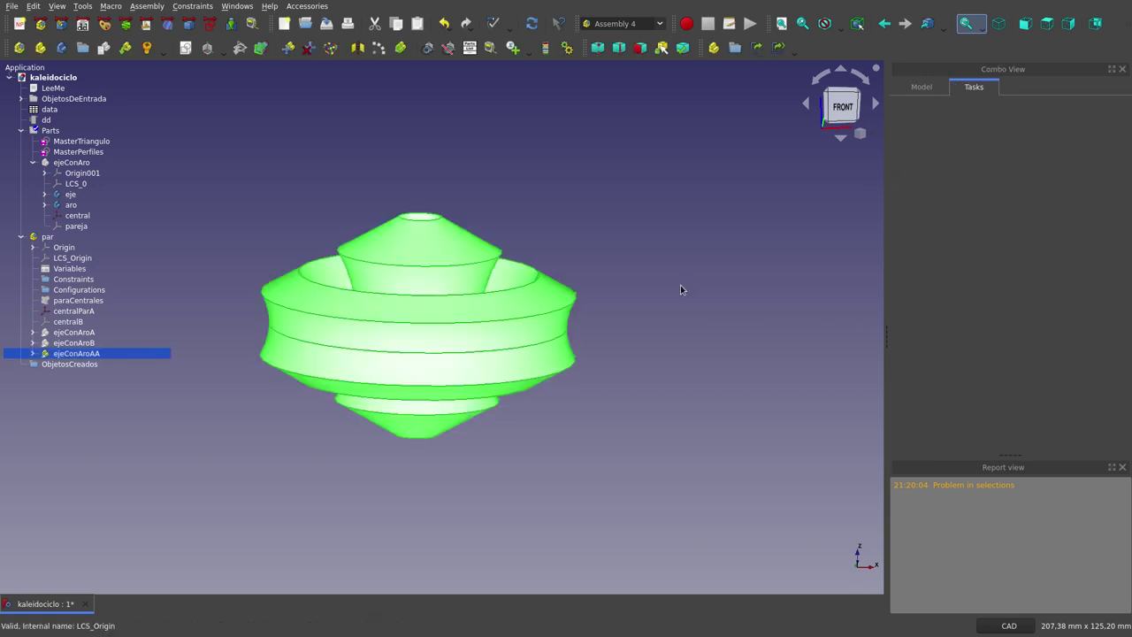
click(680, 289)
mouse_move(610, 245)
middle_down()
mouse_move(539, 191)
mouse_move(558, 194)
middle_up()
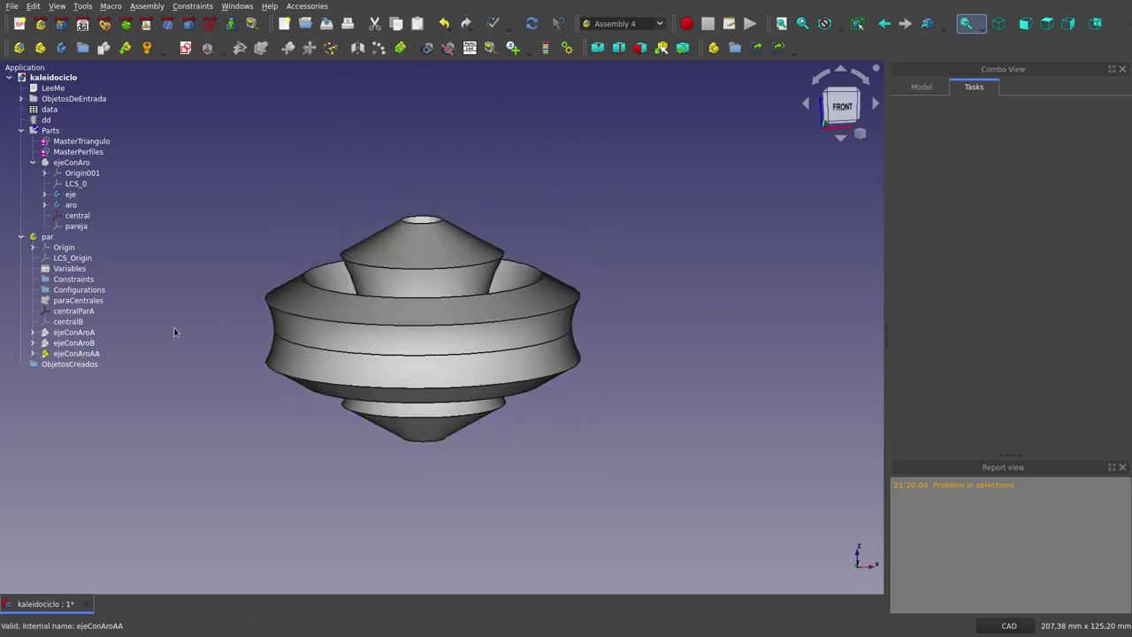
- Insert a second link to kaleidociclo#ejeConAro, named ejeConAroBB
click(127, 49)
click(521, 205)
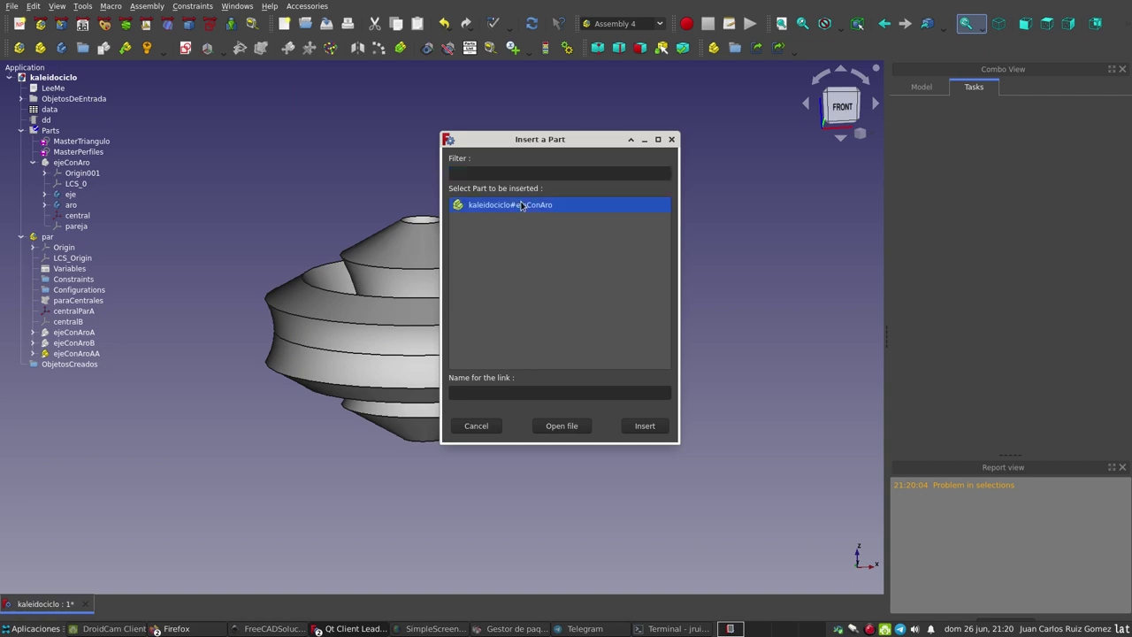
click(540, 392)
text(B)
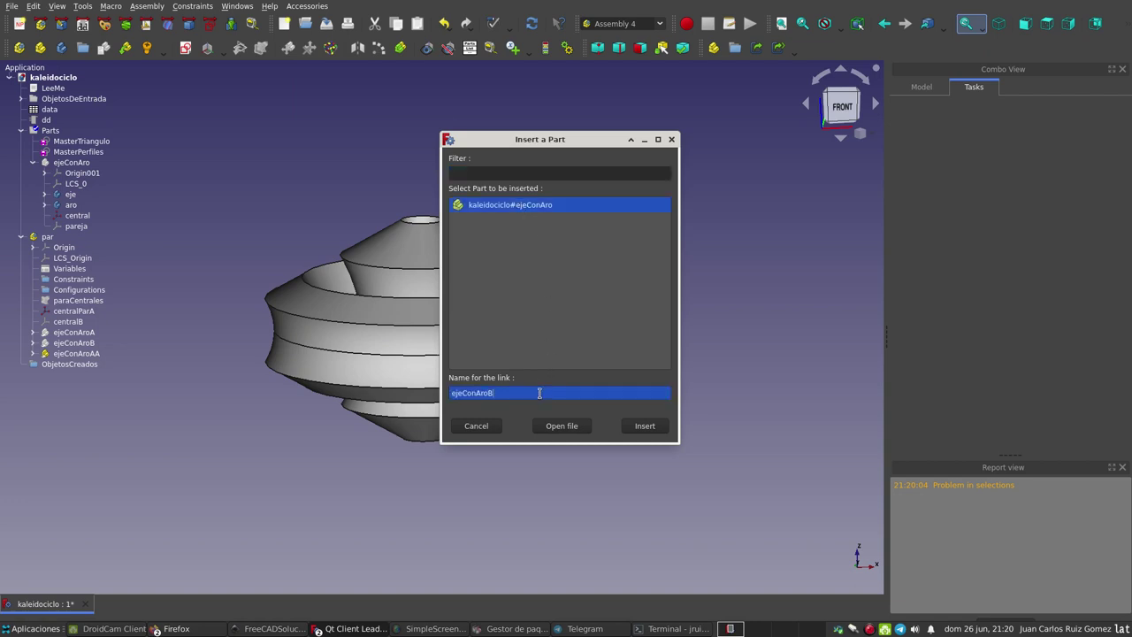
text(B)
click(645, 426)
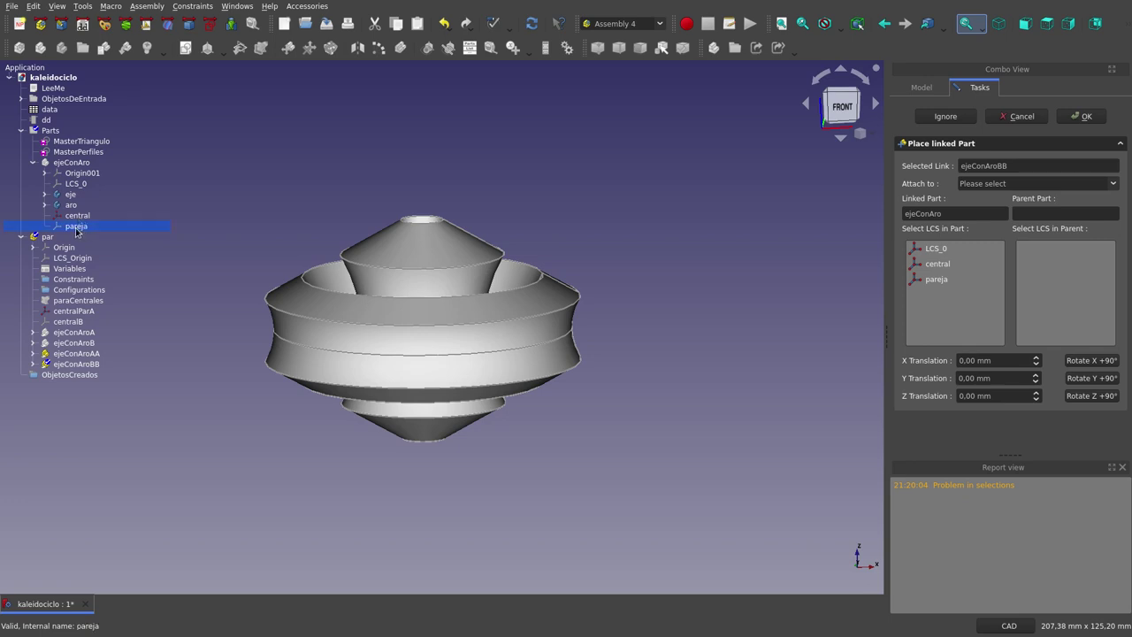
- Attach ejeConAroBB's central coordinate system to ejeConAroAA's pareja and confirm
key(space)
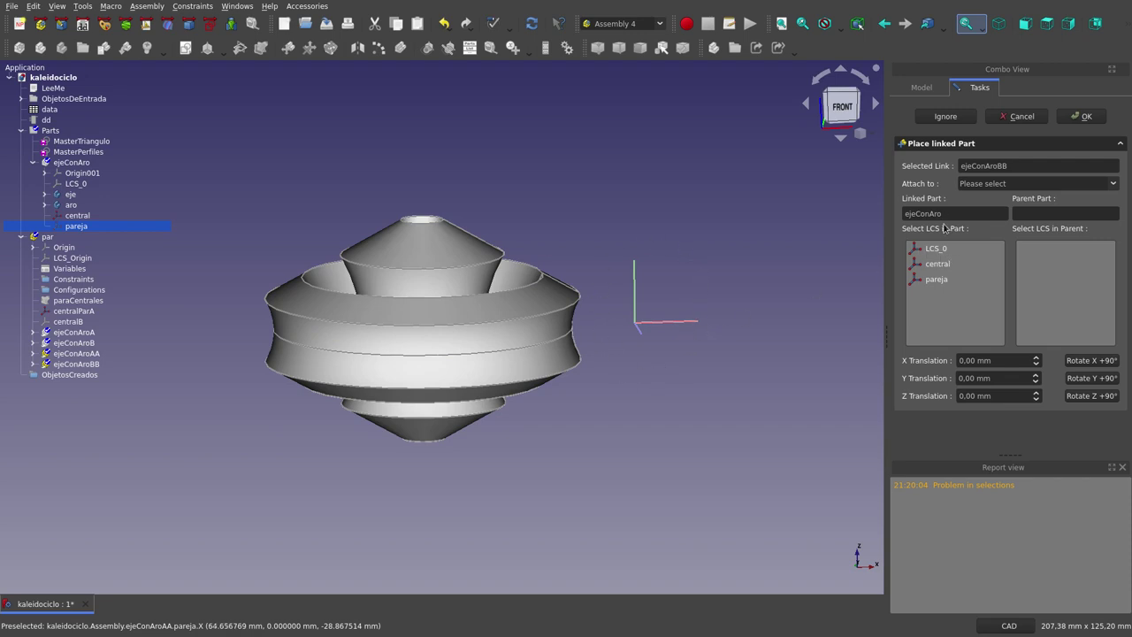
click(939, 266)
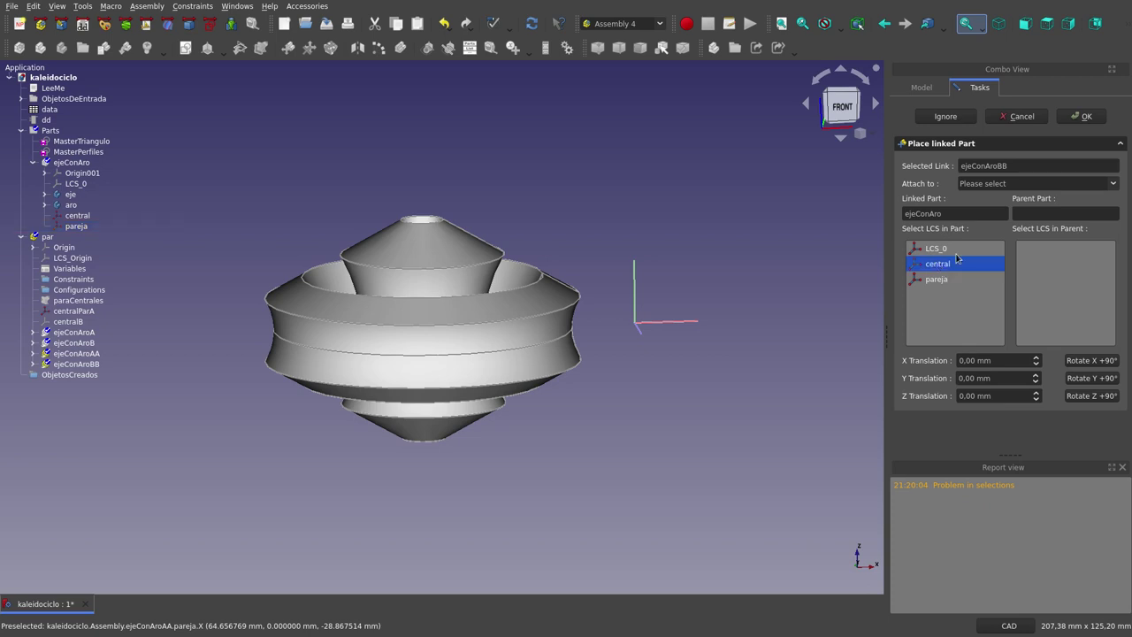
click(1052, 182)
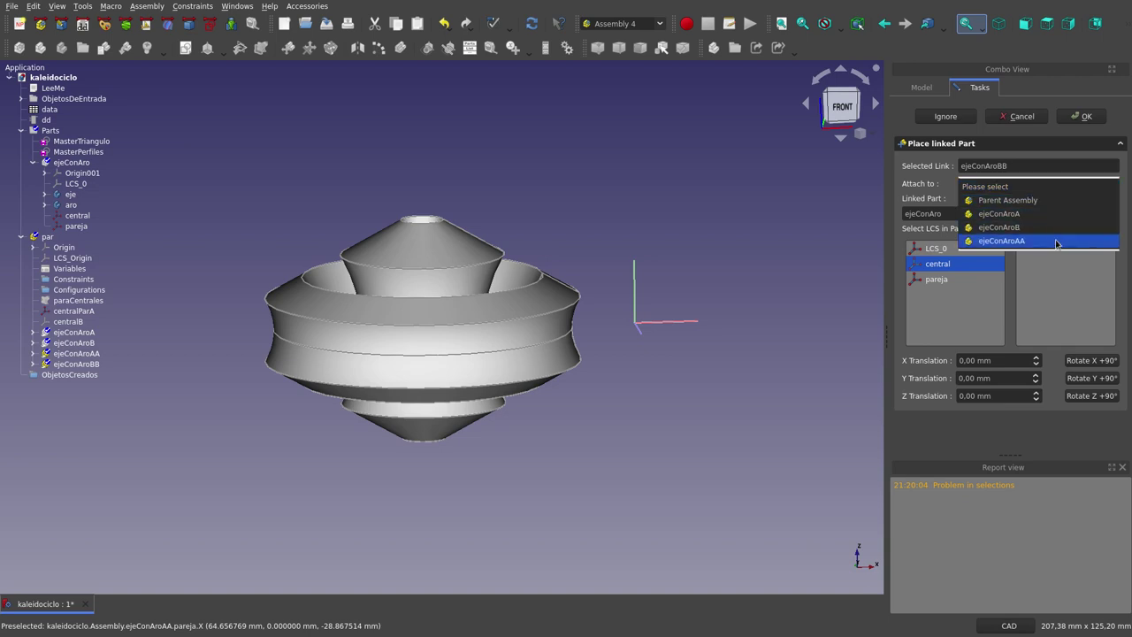
click(1054, 240)
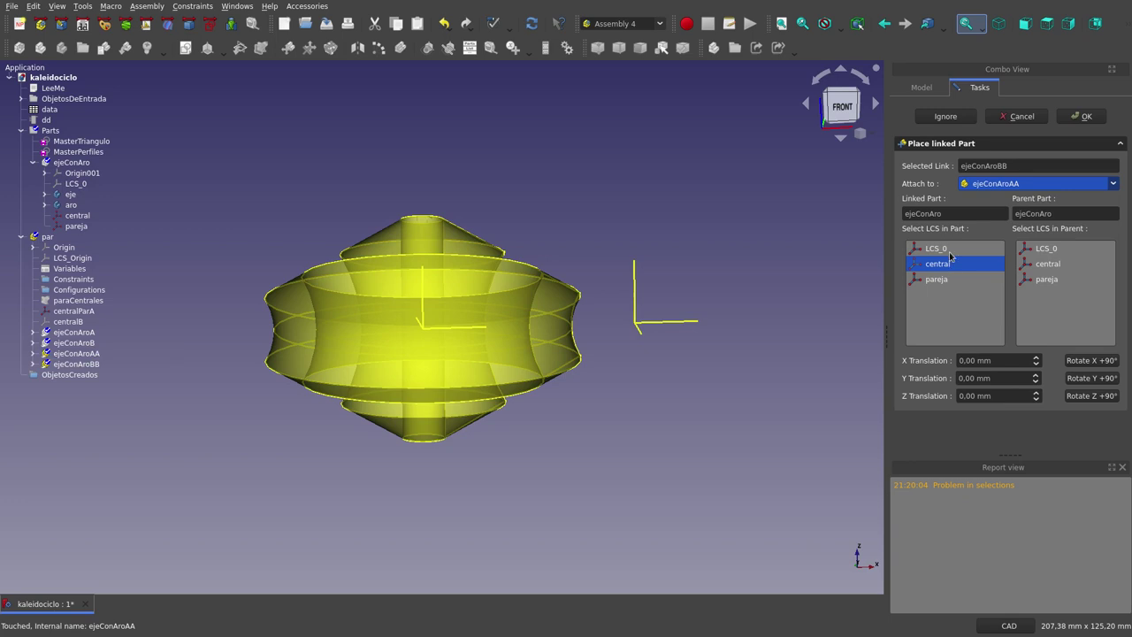
click(920, 265)
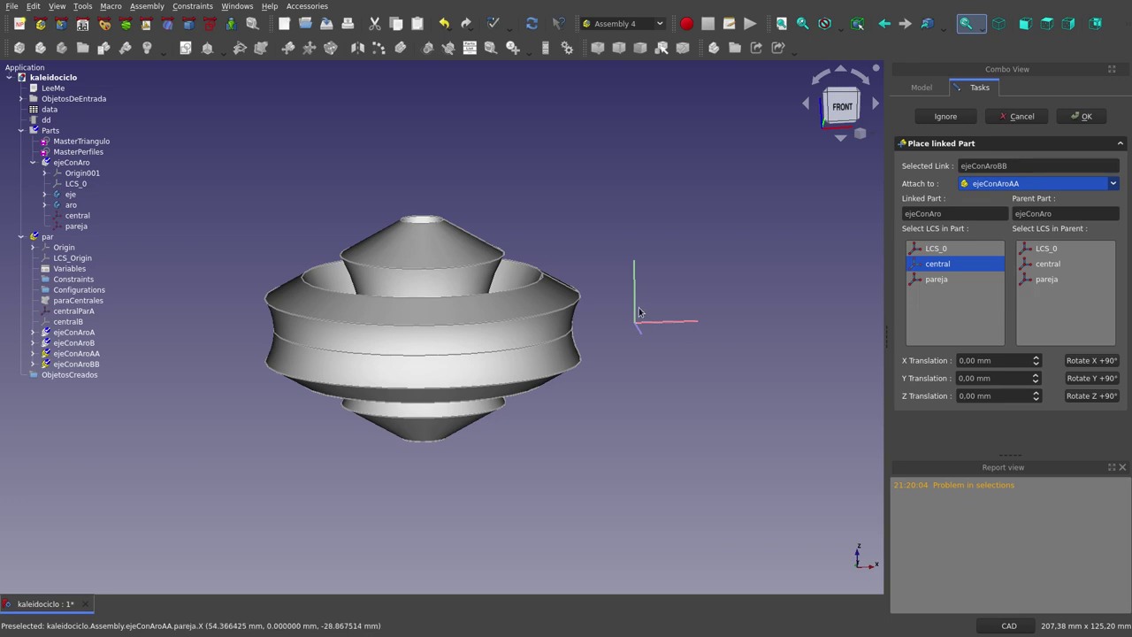
click(1043, 279)
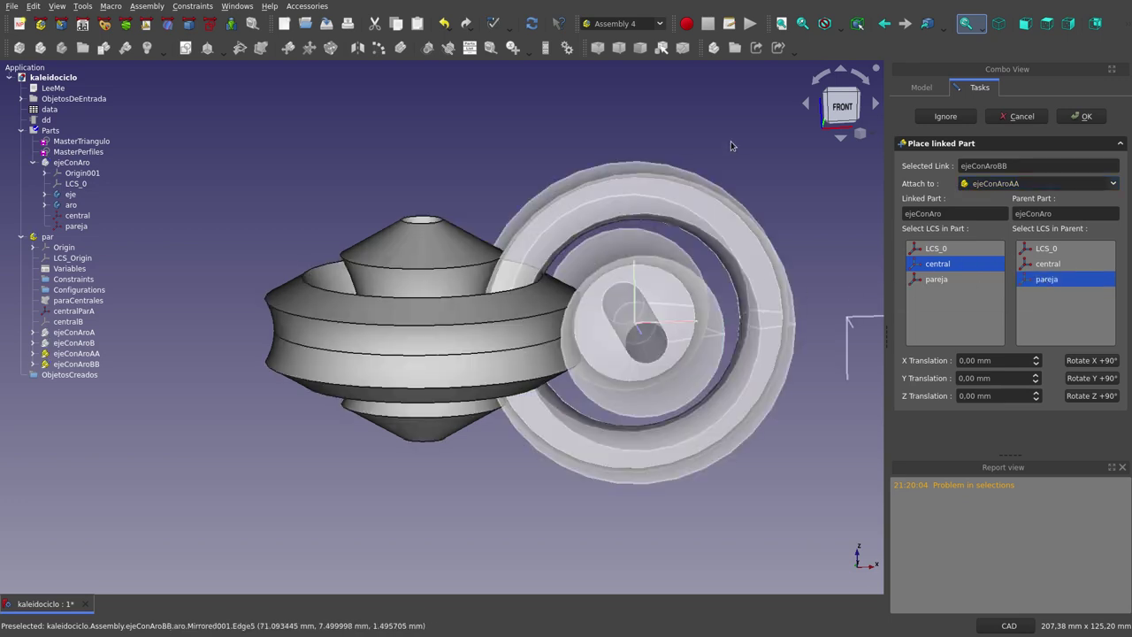
click(1092, 116)
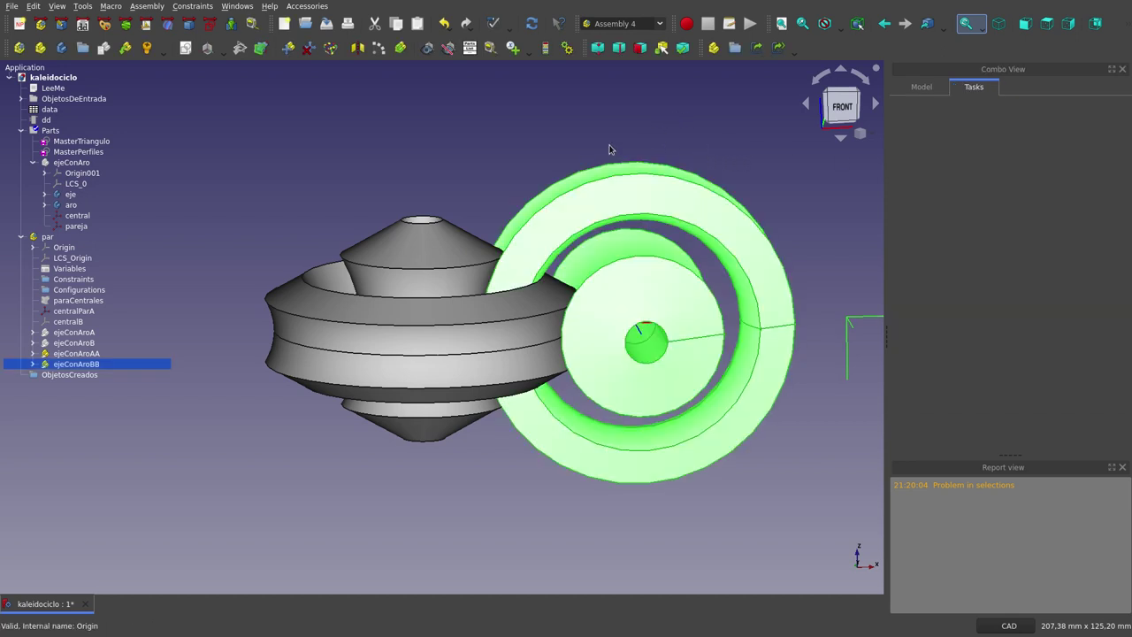
click(82, 228)
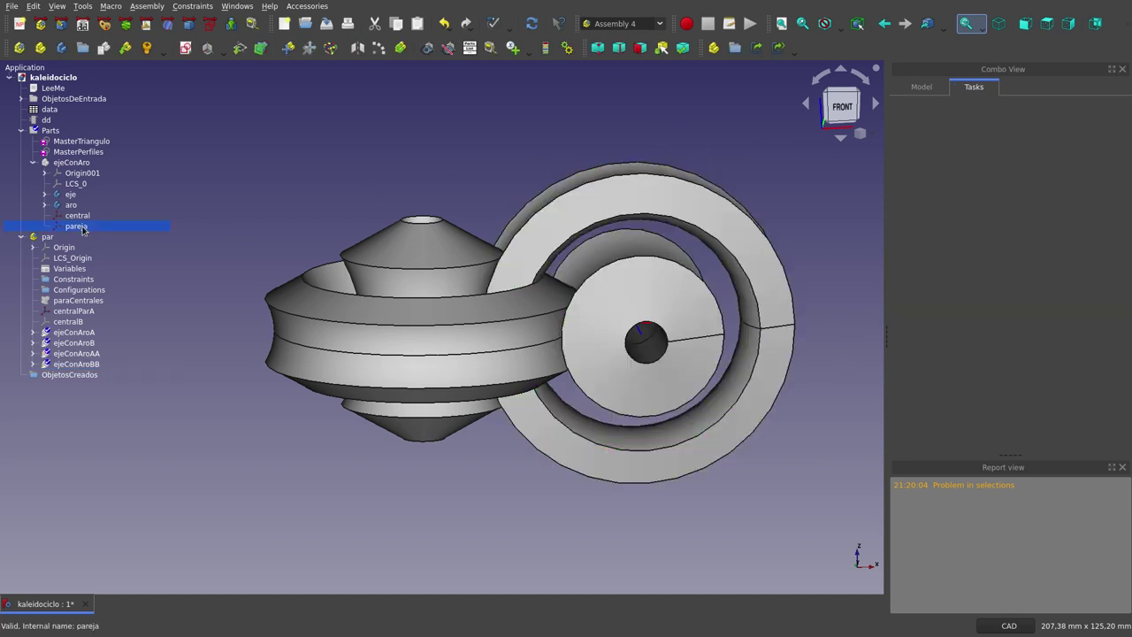
scroll(409, 187, down, 3)
middle_drag(410, 187, 398, 158)
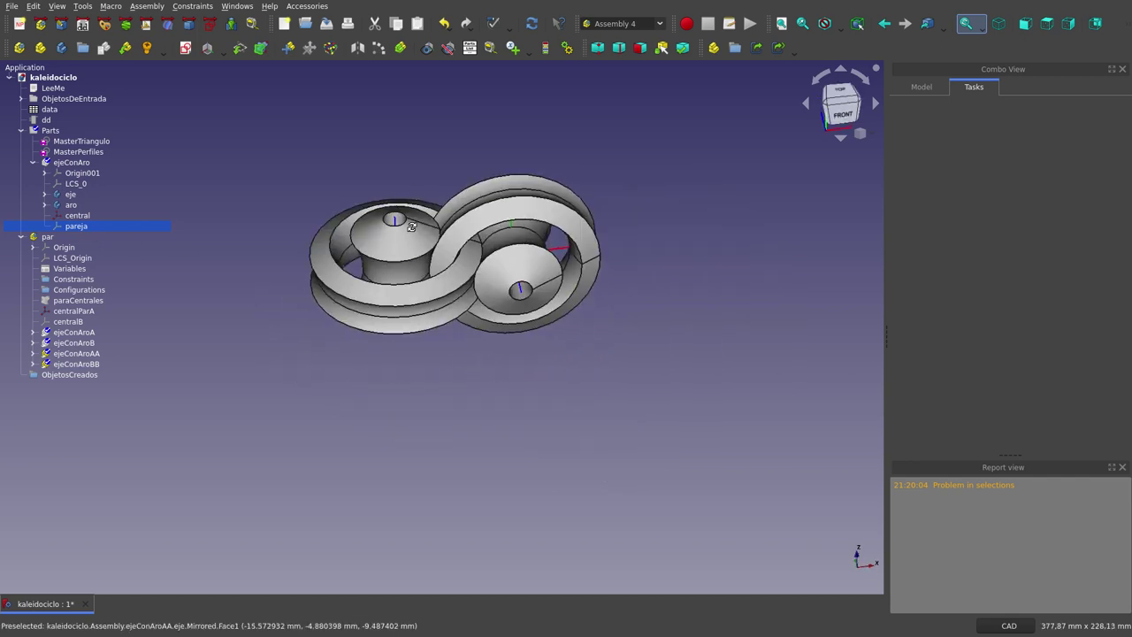
click(87, 217)
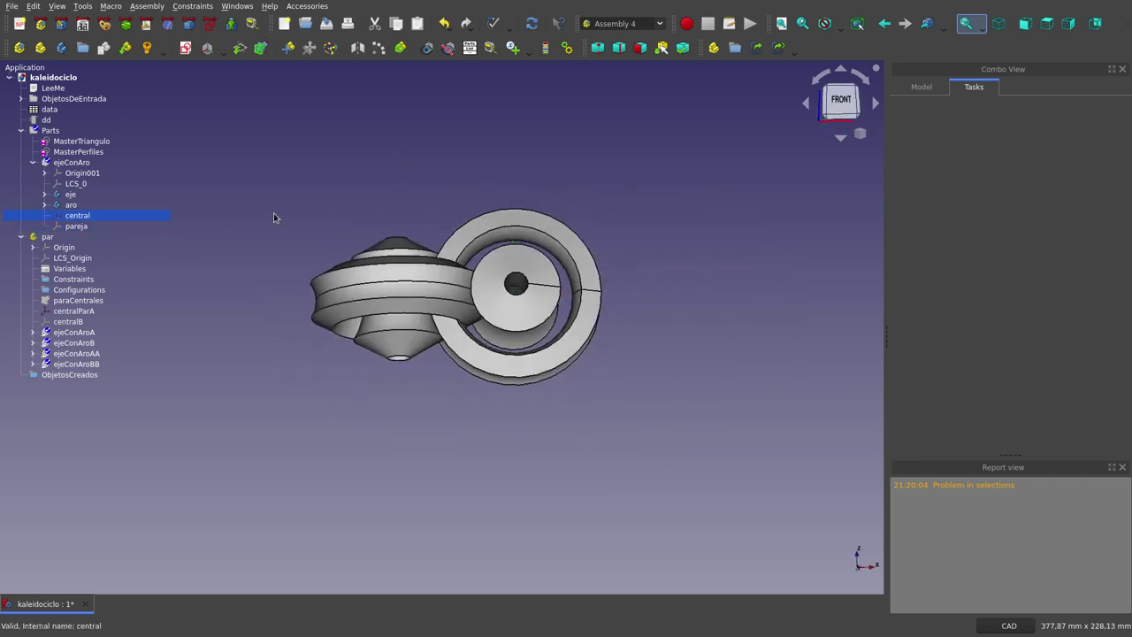
middle_drag(474, 189, 460, 323)
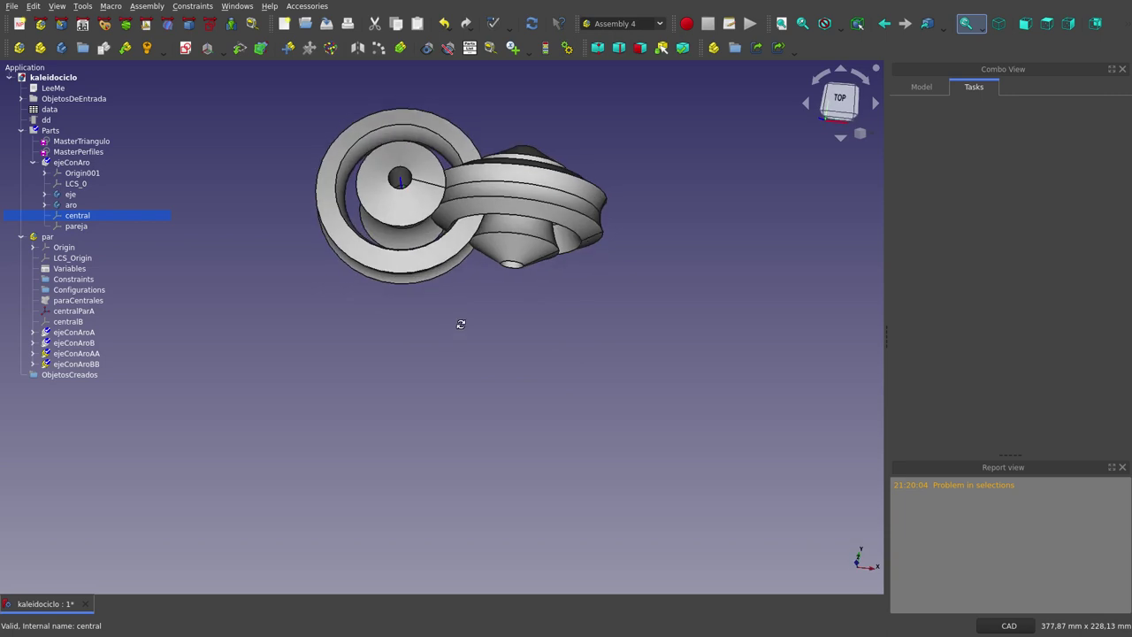
click(92, 312)
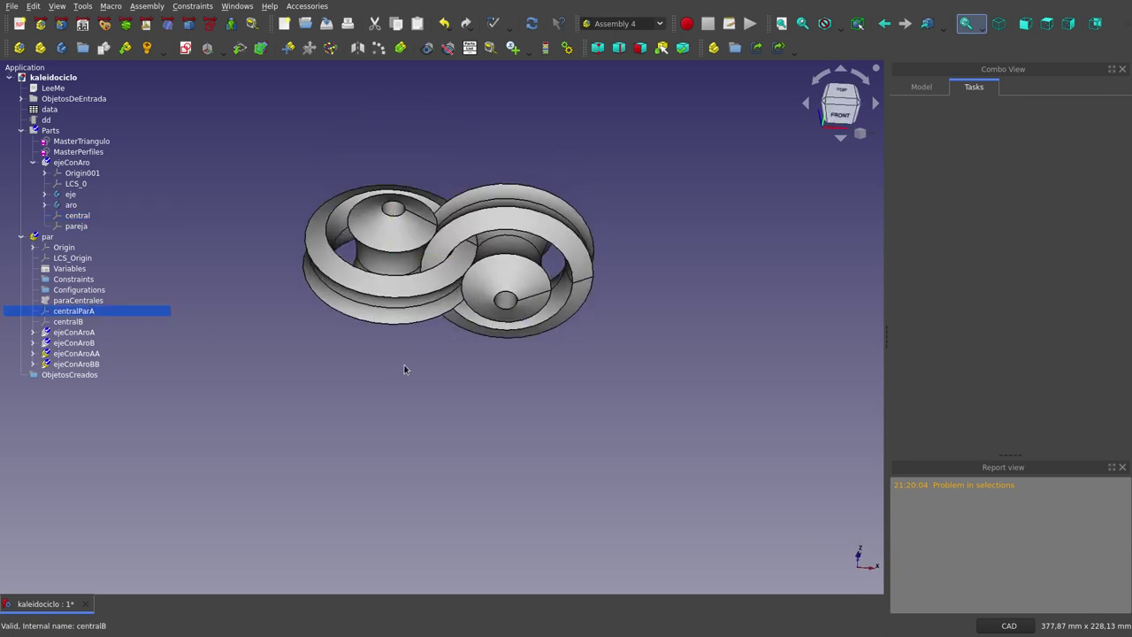
mouse_move(419, 383)
middle_down()
mouse_move(440, 232)
mouse_move(407, 371)
middle_up()
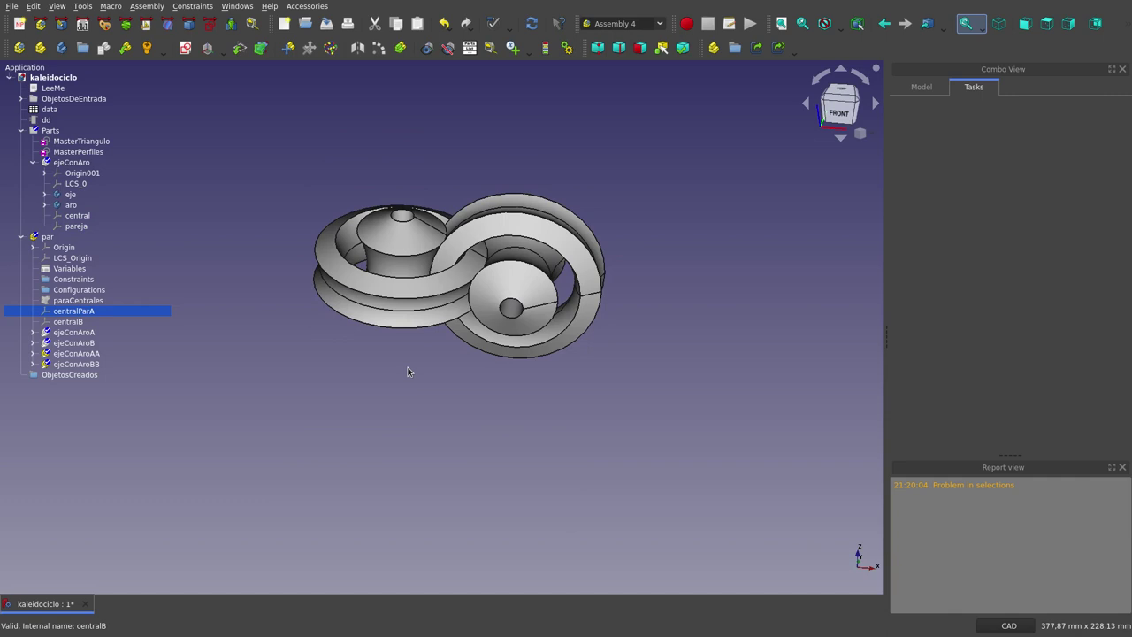
scroll(446, 188, up, 1)
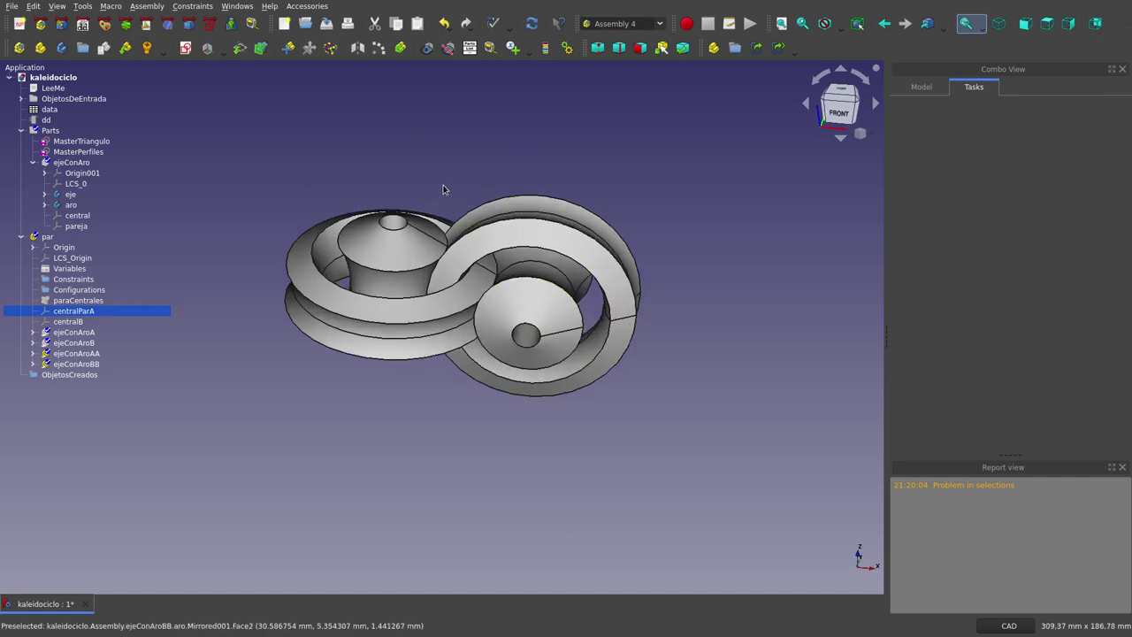
scroll(443, 189, up, 1)
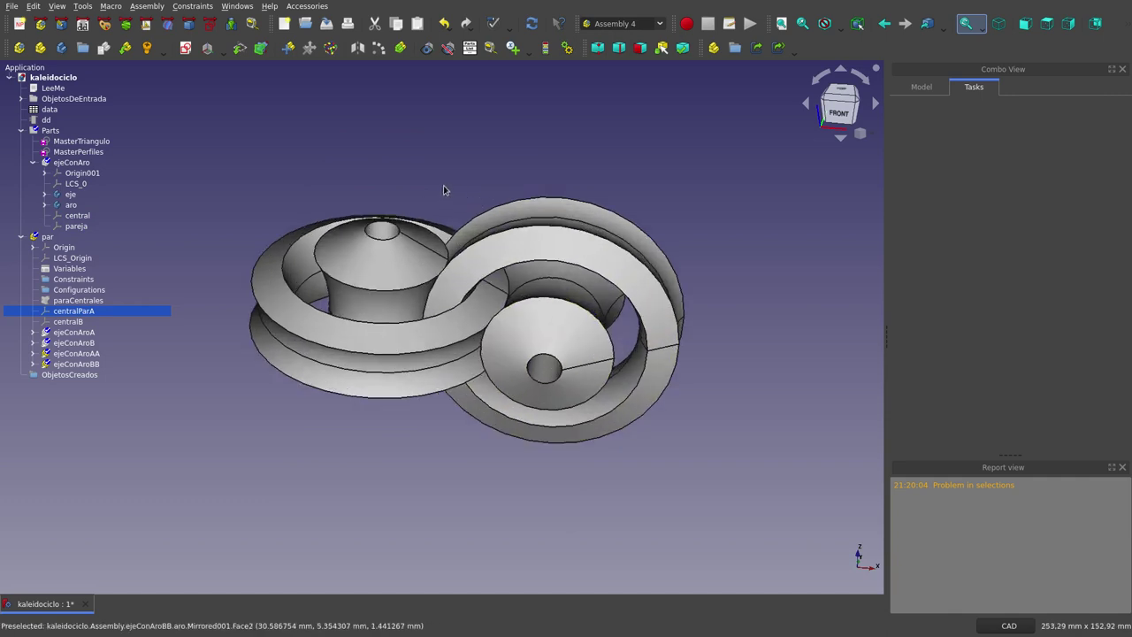